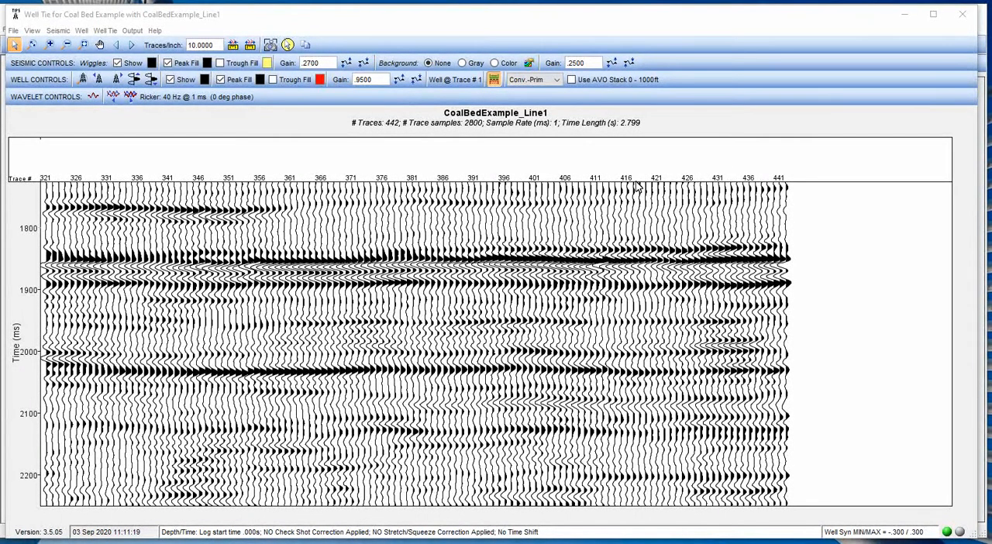
Check the well's insertion trace number in the well synthetic display properties without changing anything.
{"action": "left_click", "coordinate": [81, 31]}
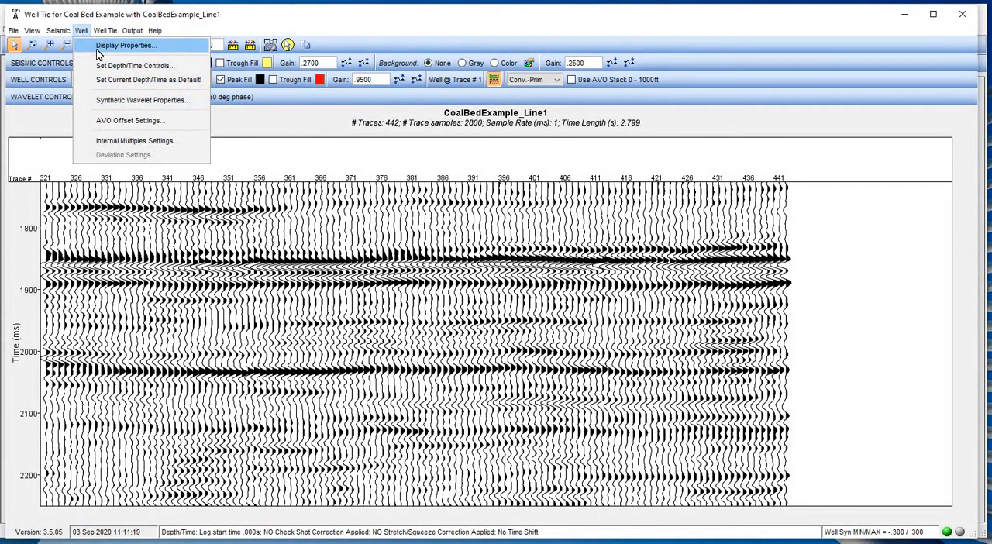
{"action": "left_click", "coordinate": [98, 48]}
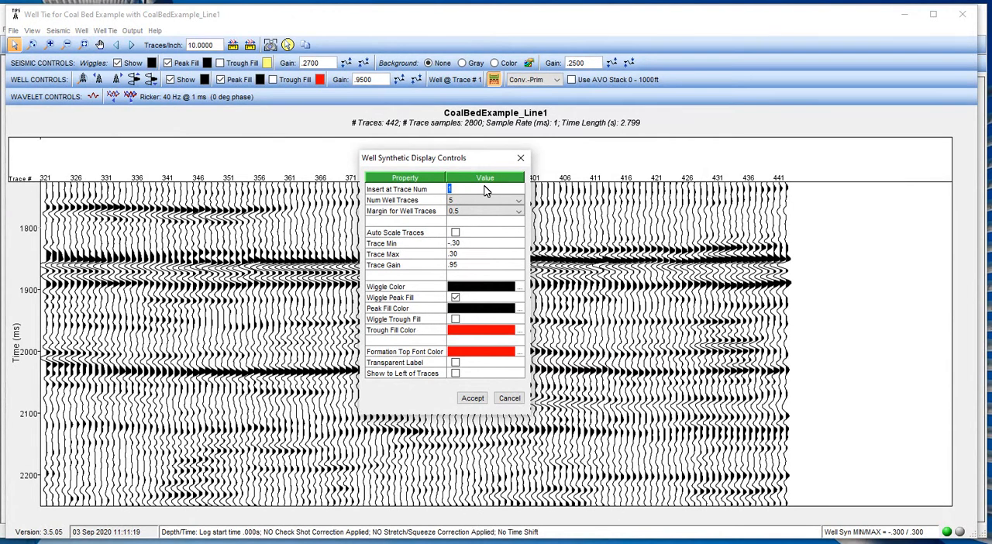
{"action": "left_click", "coordinate": [510, 398]}
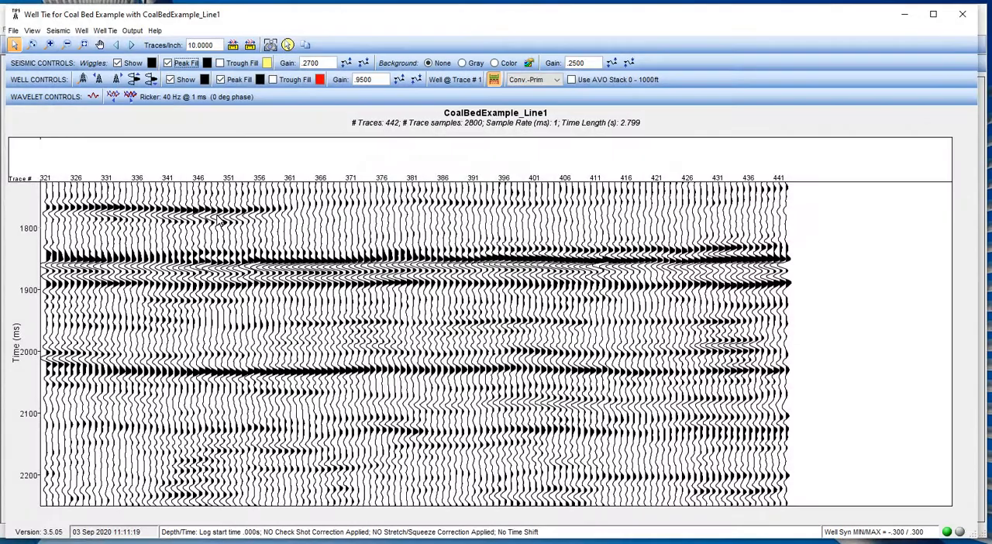
Zoom to the well location at trace 1 and bring the interval from Coal Top to Coal Base into view.
{"action": "left_click", "coordinate": [117, 46]}
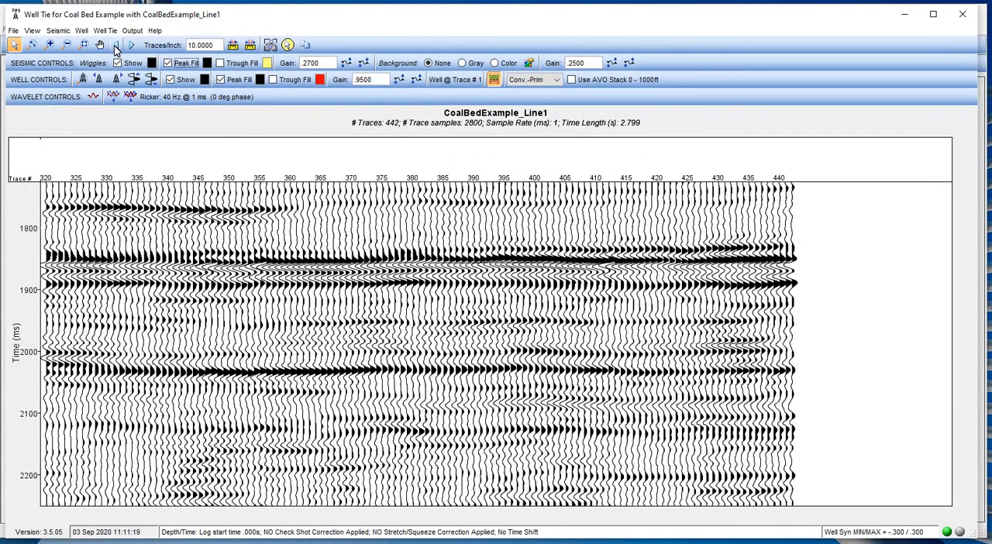
{"action": "left_click", "coordinate": [116, 46]}
{"action": "left_click", "coordinate": [116, 46]}
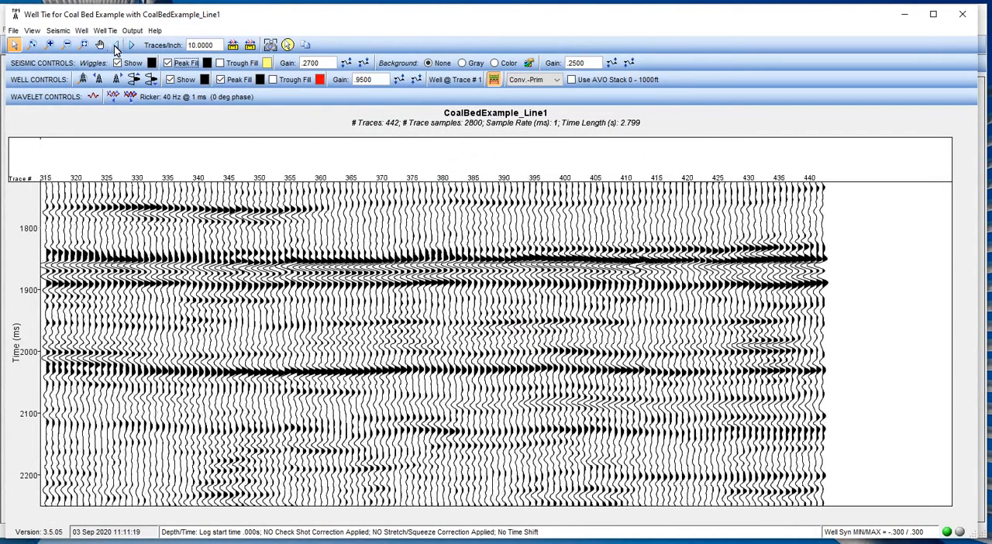
{"action": "left_click", "coordinate": [83, 80]}
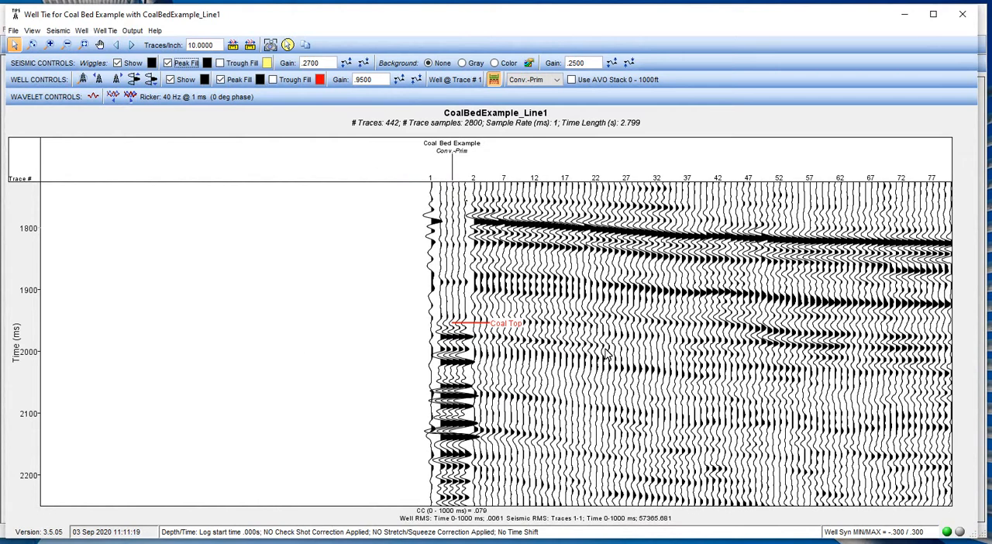
{"action": "scroll", "coordinate": [608, 353], "scroll_direction": "down", "scroll_amount": 1}
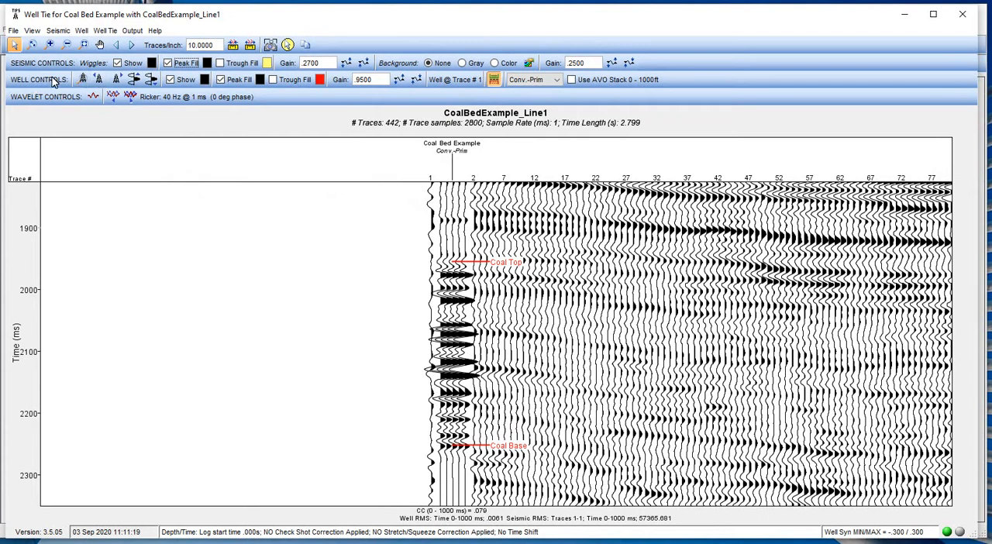
Move the well synthetic rightward along the seismic line from trace 1 to trace 21.
{"action": "double_click", "coordinate": [116, 80]}
{"action": "left_click", "coordinate": [115, 82]}
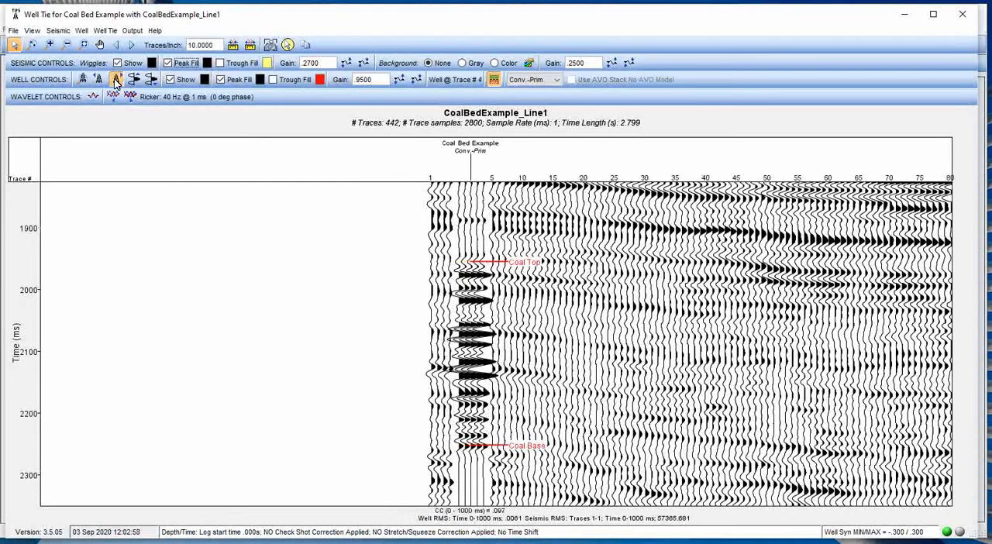
{"action": "left_click", "coordinate": [115, 82]}
{"action": "left_click", "coordinate": [115, 81]}
{"action": "left_click", "coordinate": [116, 81]}
{"action": "left_click", "coordinate": [115, 81]}
{"action": "left_click", "coordinate": [116, 81]}
{"action": "left_click", "coordinate": [115, 81]}
{"action": "left_click", "coordinate": [116, 81]}
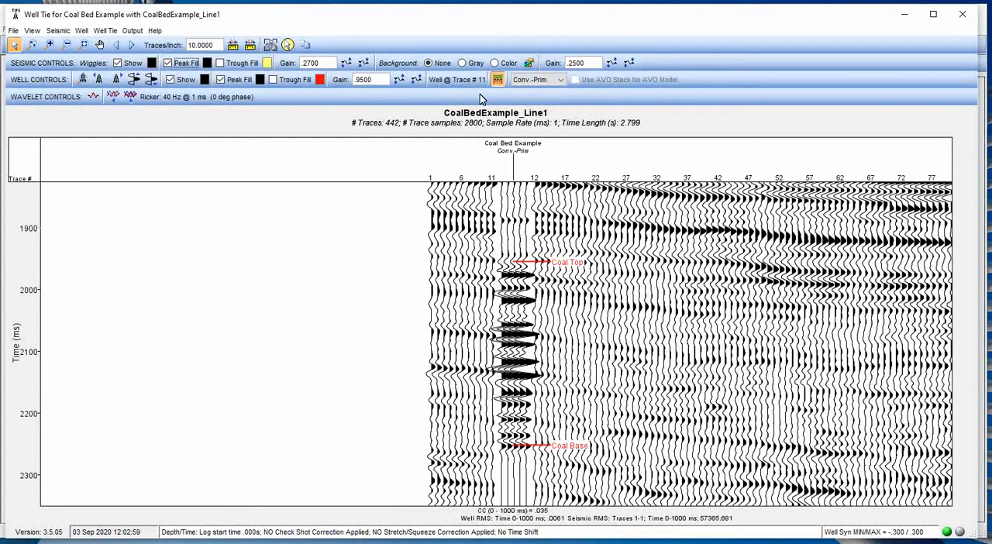
{"action": "left_click", "coordinate": [117, 79]}
{"action": "left_click", "coordinate": [117, 80]}
{"action": "left_click", "coordinate": [117, 80]}
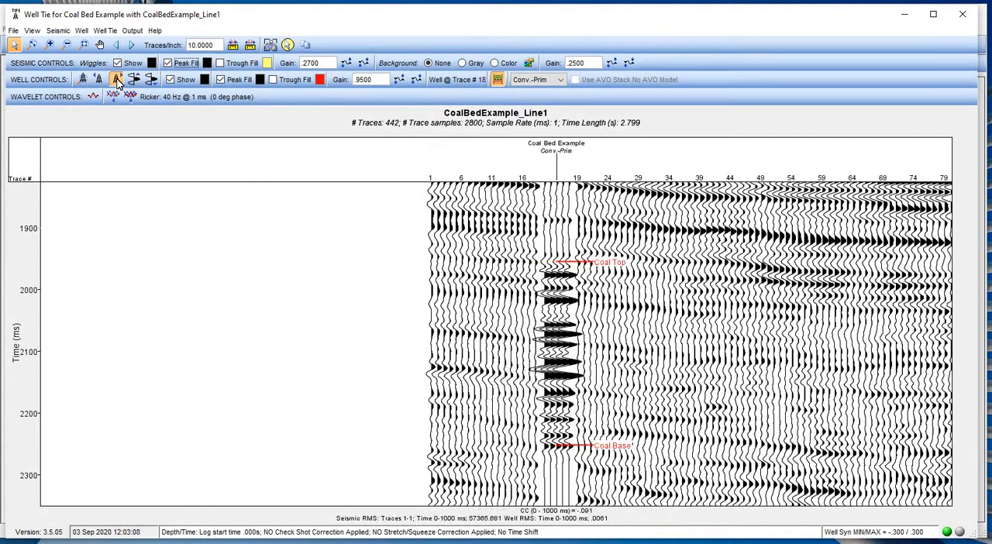
{"action": "left_click", "coordinate": [117, 80]}
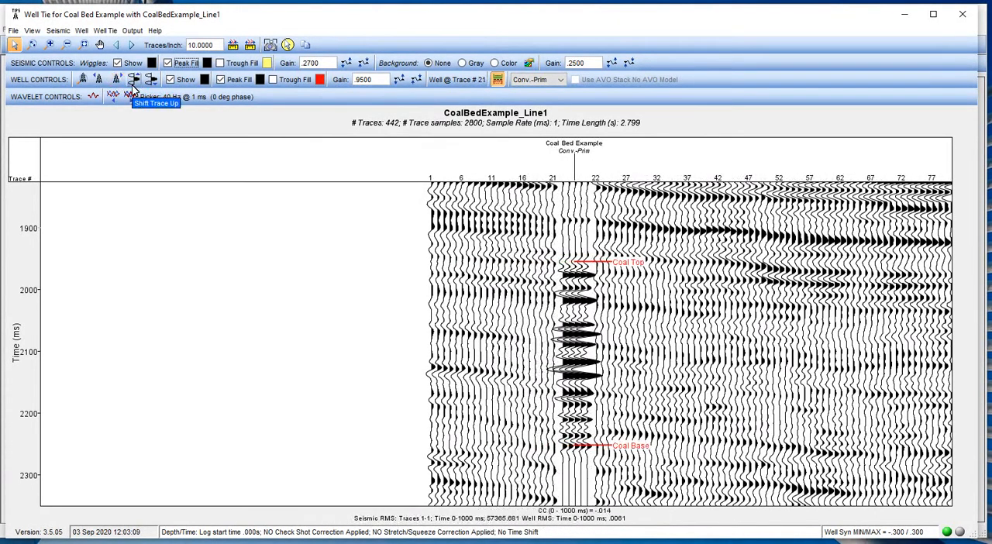
Set the well synthetic to be inserted at trace 405 and zoom to the well location.
{"action": "left_click", "coordinate": [82, 34]}
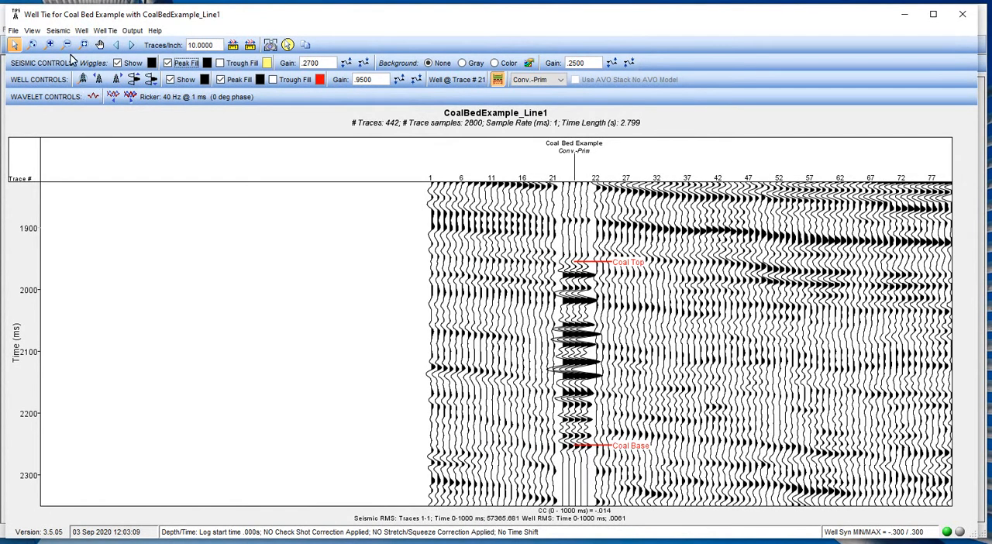
{"action": "left_click", "coordinate": [97, 32]}
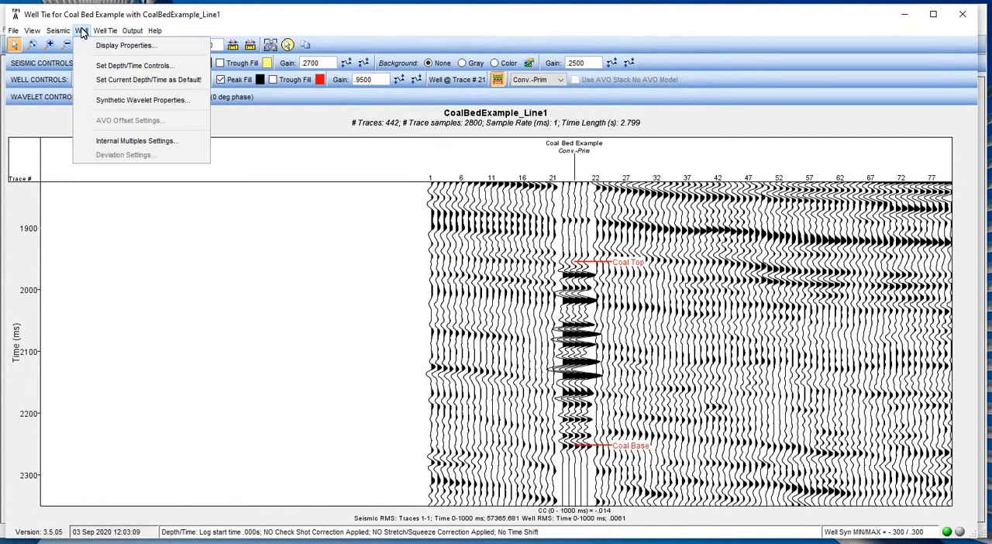
{"action": "left_click", "coordinate": [101, 45]}
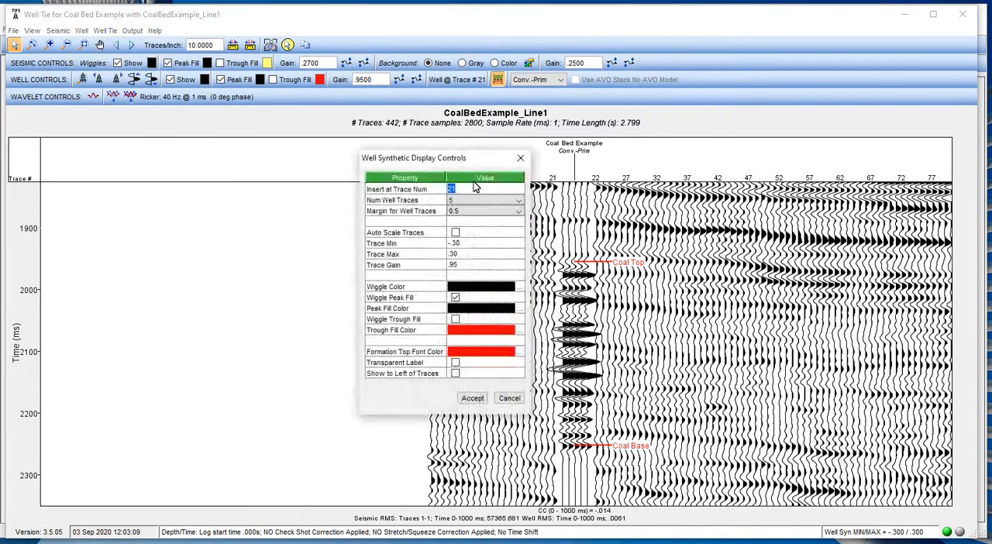
{"action": "type", "text": "405"}
{"action": "left_click", "coordinate": [473, 398]}
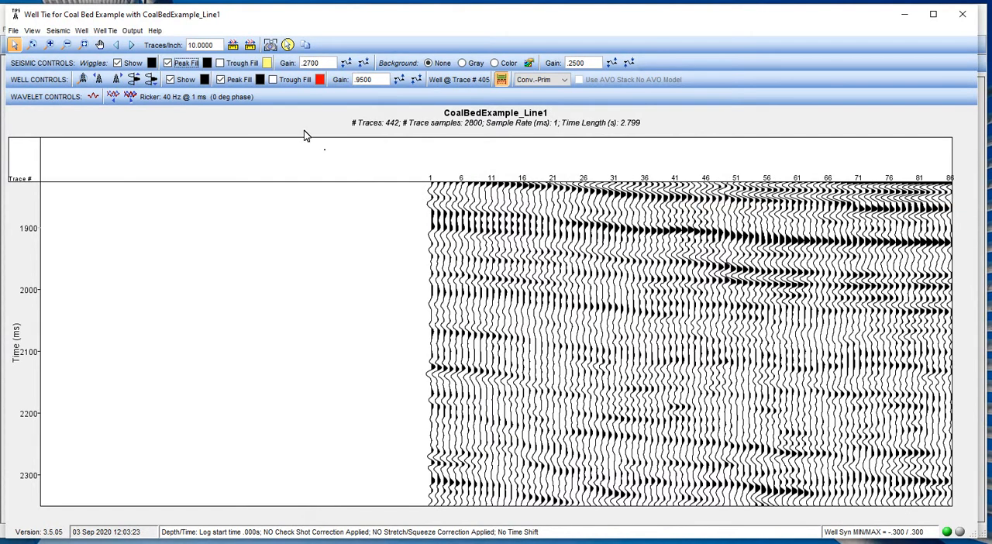
{"action": "left_click", "coordinate": [132, 45]}
{"action": "left_click", "coordinate": [132, 45]}
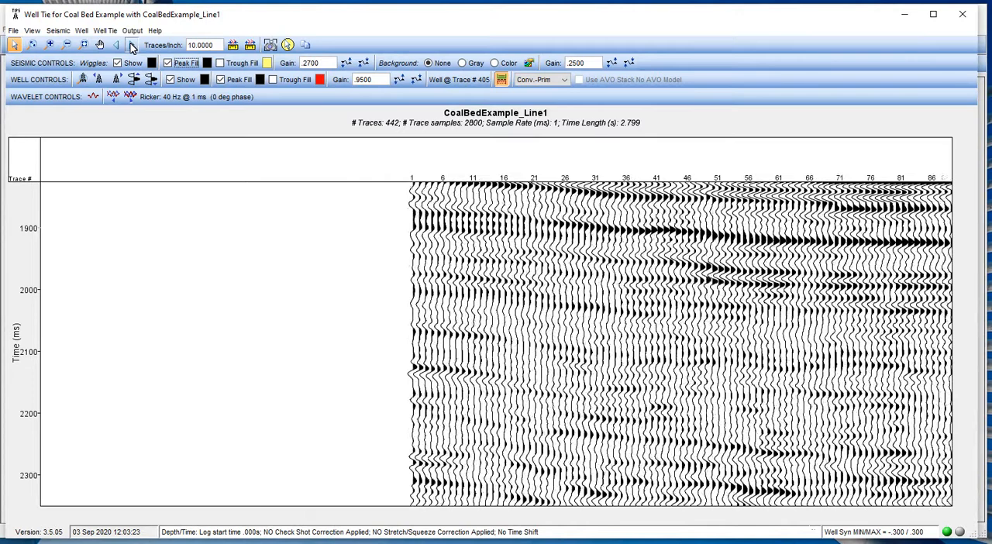
{"action": "left_click", "coordinate": [132, 45]}
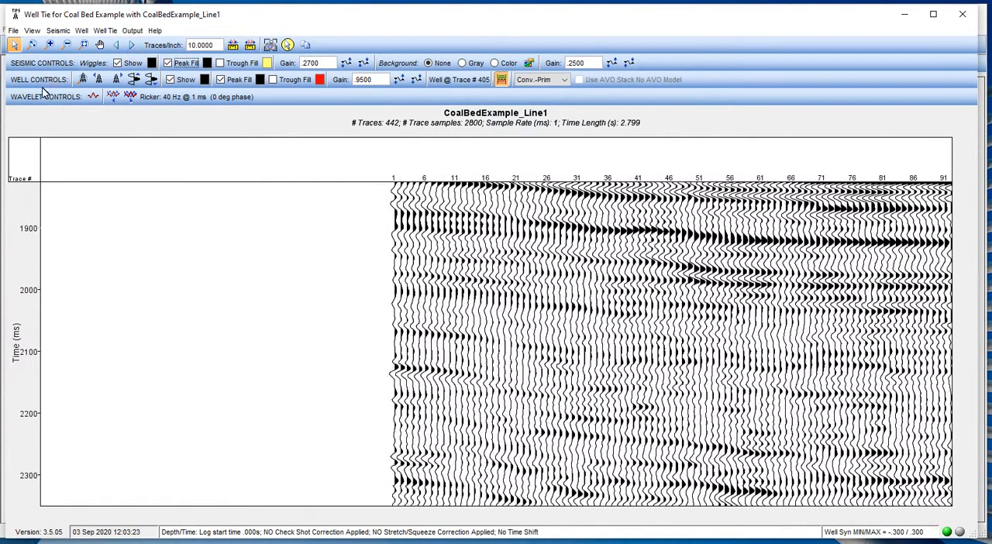
{"action": "left_click", "coordinate": [82, 81]}
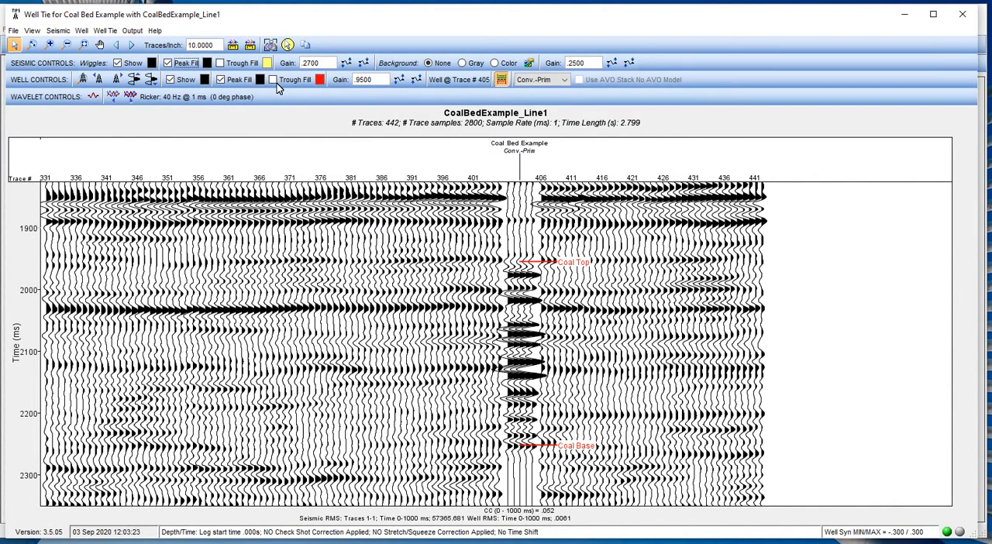
Color the well synthetic's wiggles and peak fill red.
{"action": "left_click", "coordinate": [205, 79]}
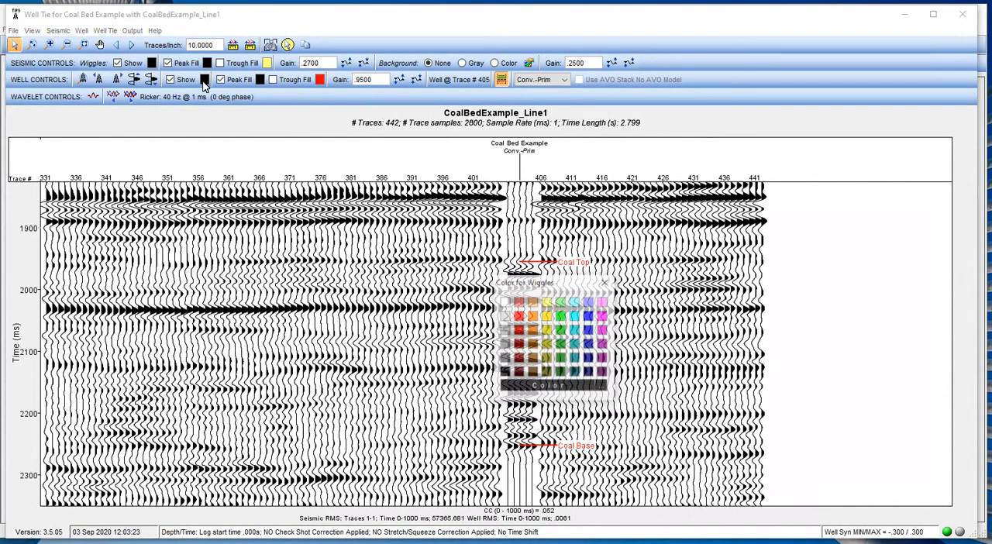
{"action": "left_click", "coordinate": [519, 316]}
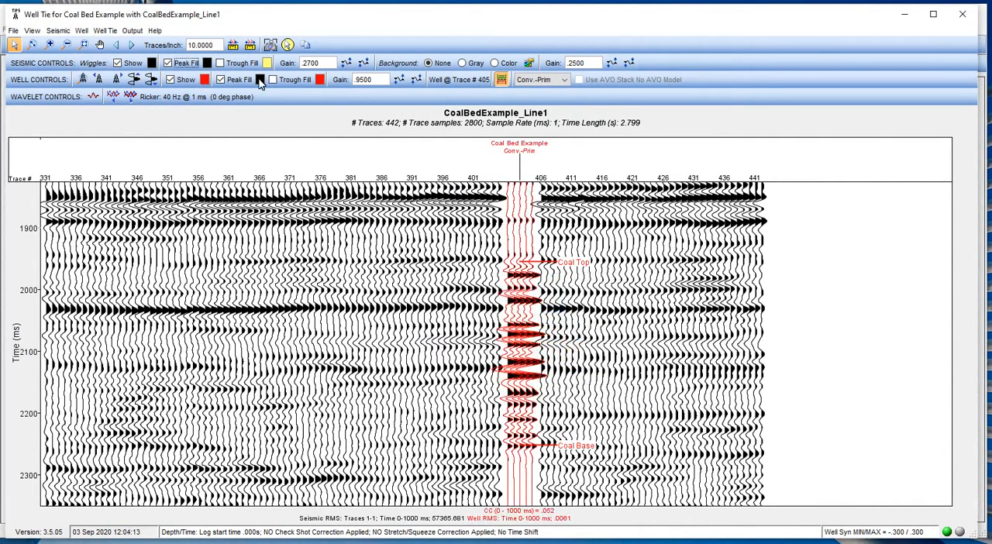
{"action": "left_click", "coordinate": [260, 79]}
{"action": "left_click", "coordinate": [518, 315]}
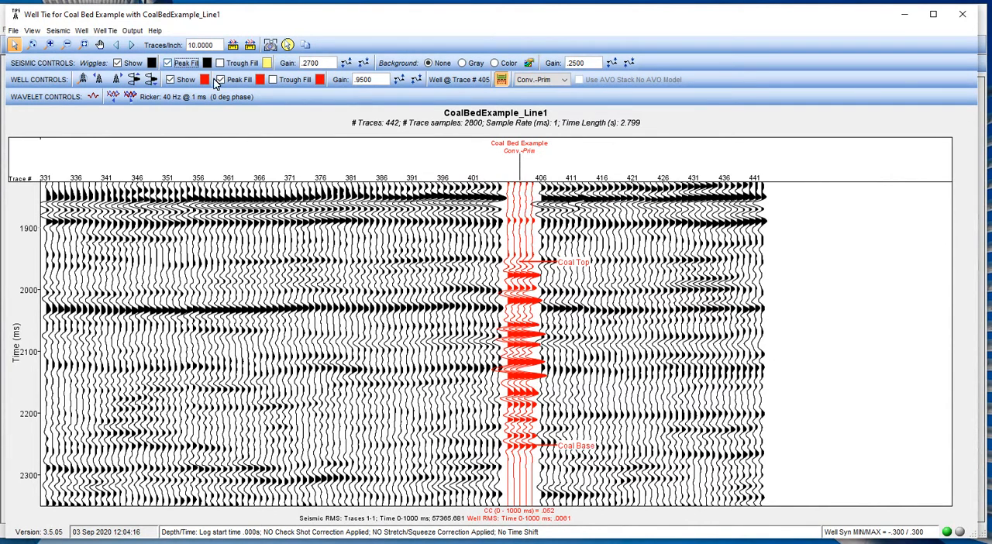
Set the well synthetic's peak fill and wiggle colors back to black.
{"action": "left_click", "coordinate": [260, 79]}
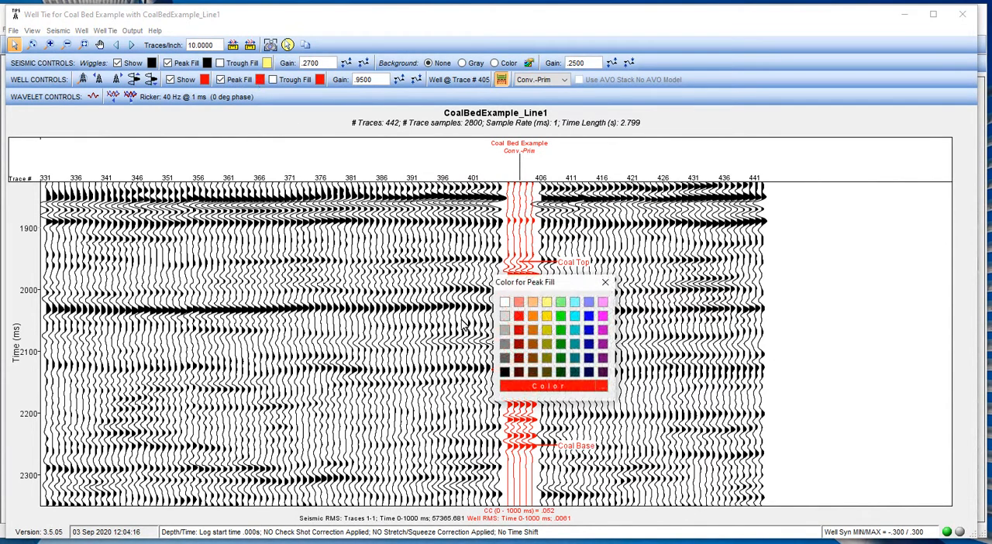
{"action": "left_click", "coordinate": [505, 373]}
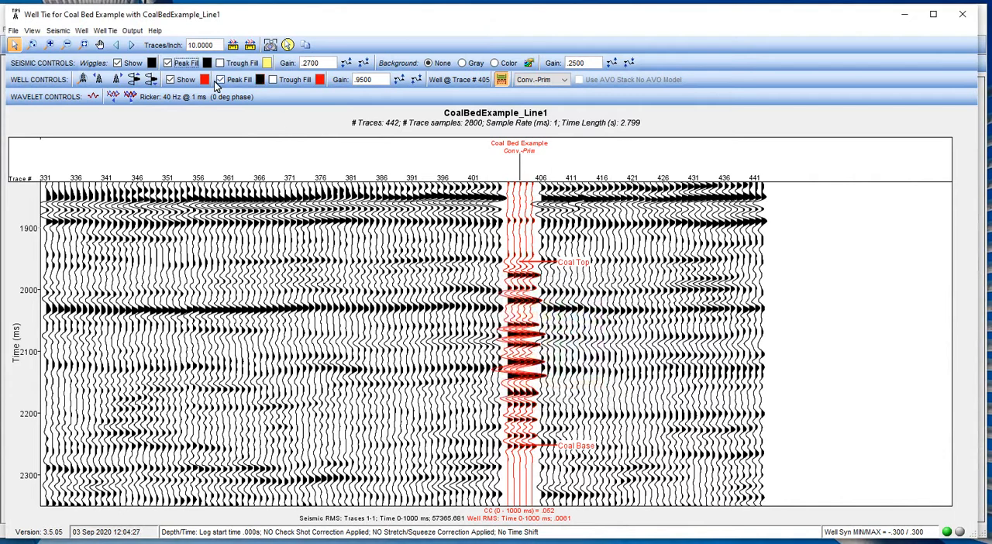
{"action": "left_click", "coordinate": [205, 79]}
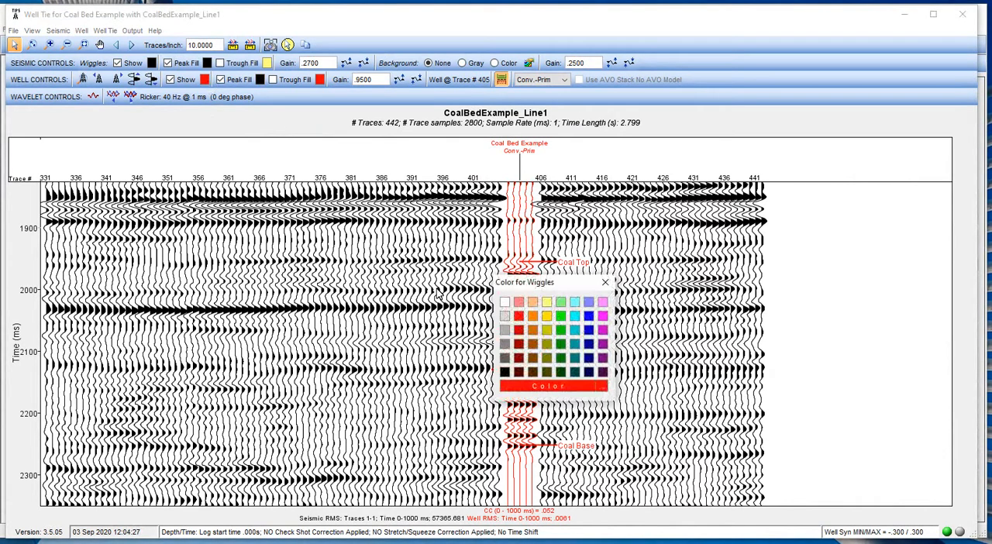
{"action": "left_click", "coordinate": [504, 373]}
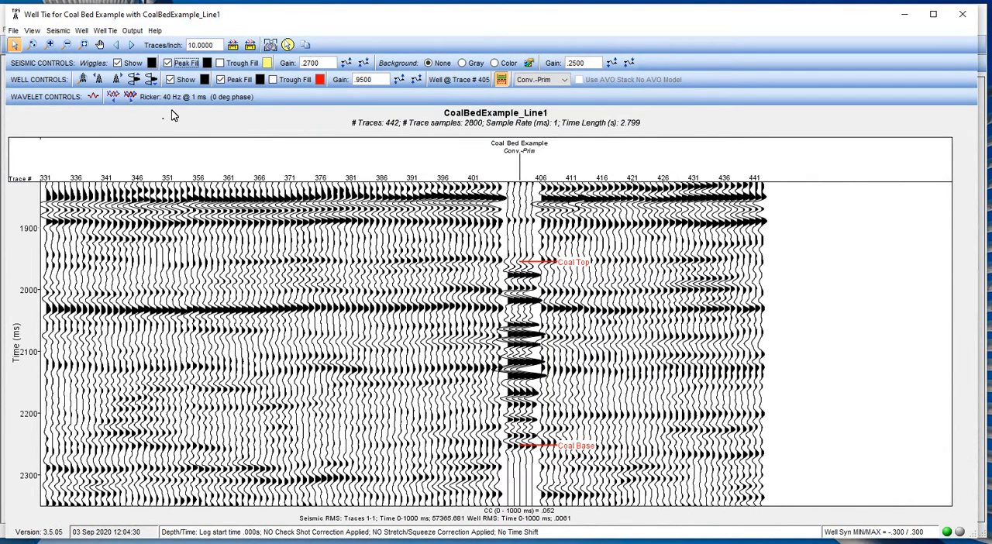
Reduce the number of well traces to 3 in the well synthetic display properties.
{"action": "left_click", "coordinate": [82, 31]}
{"action": "left_click", "coordinate": [124, 45]}
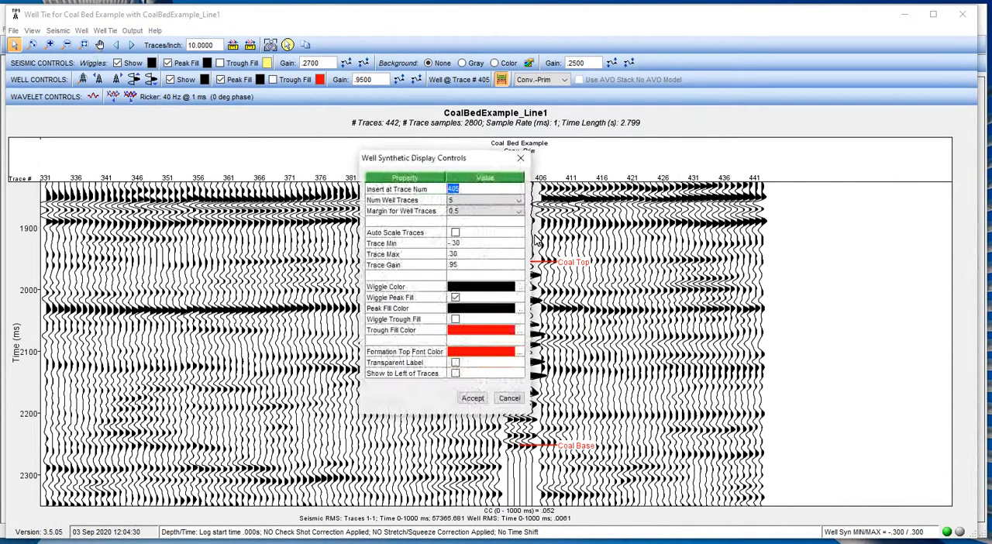
{"action": "left_click_drag", "start_coordinate": [400, 161], "coordinate": [279, 146]}
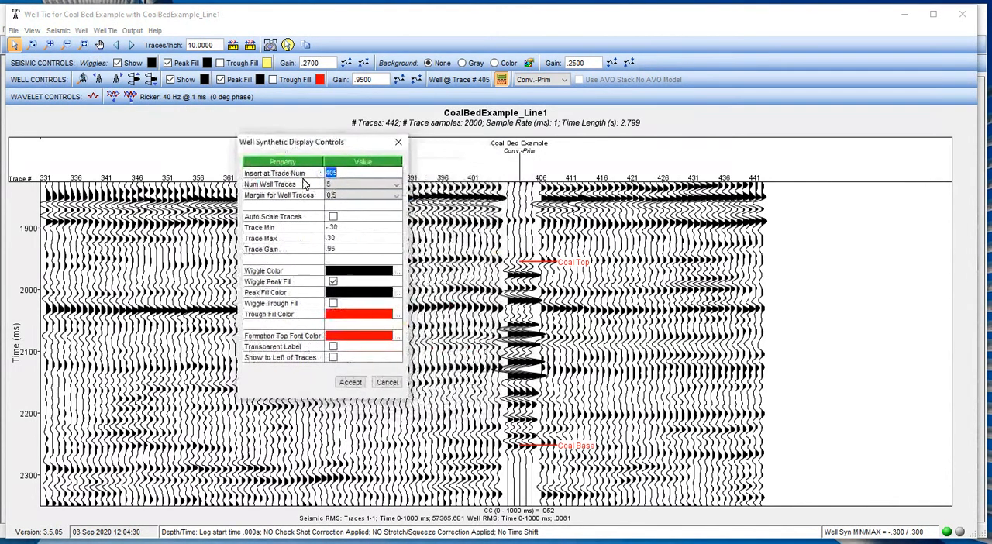
{"action": "left_click", "coordinate": [344, 186]}
{"action": "scroll", "coordinate": [347, 205], "scroll_direction": "up", "scroll_amount": 2}
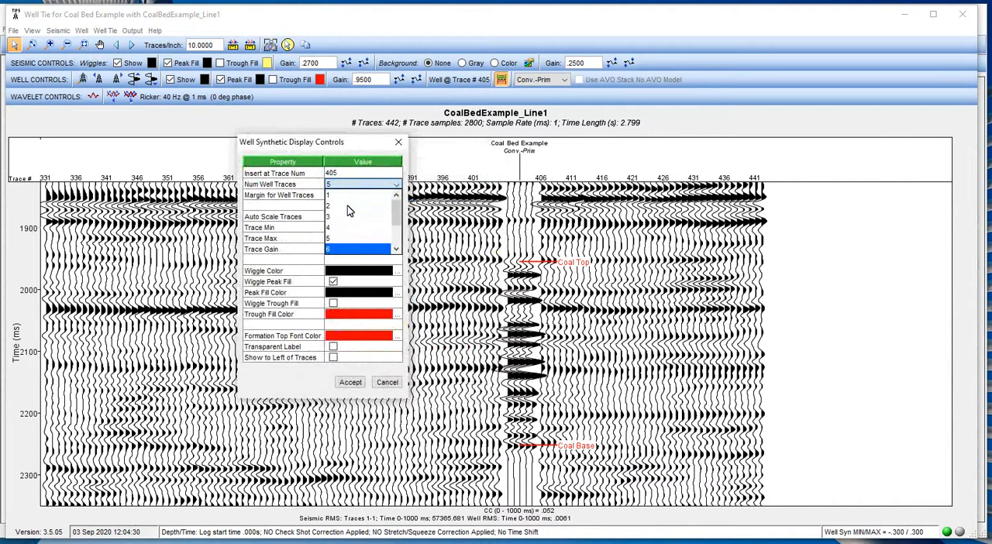
{"action": "left_click", "coordinate": [341, 217]}
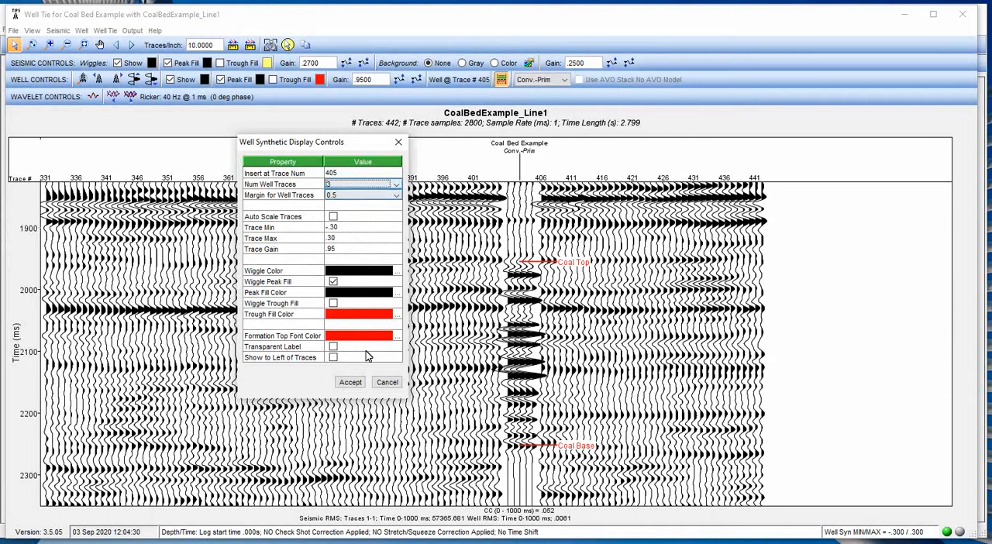
{"action": "left_click", "coordinate": [351, 382]}
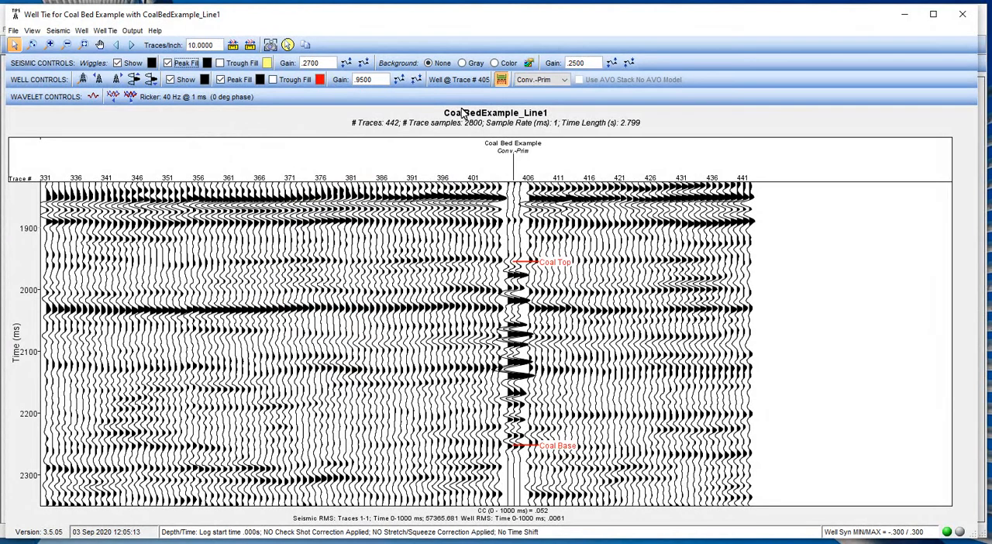
Lower the well trace gain to .6500.
{"action": "left_click", "coordinate": [415, 80]}
{"action": "left_click", "coordinate": [415, 80]}
{"action": "left_click", "coordinate": [416, 80]}
{"action": "left_click", "coordinate": [415, 80]}
{"action": "left_click", "coordinate": [399, 80]}
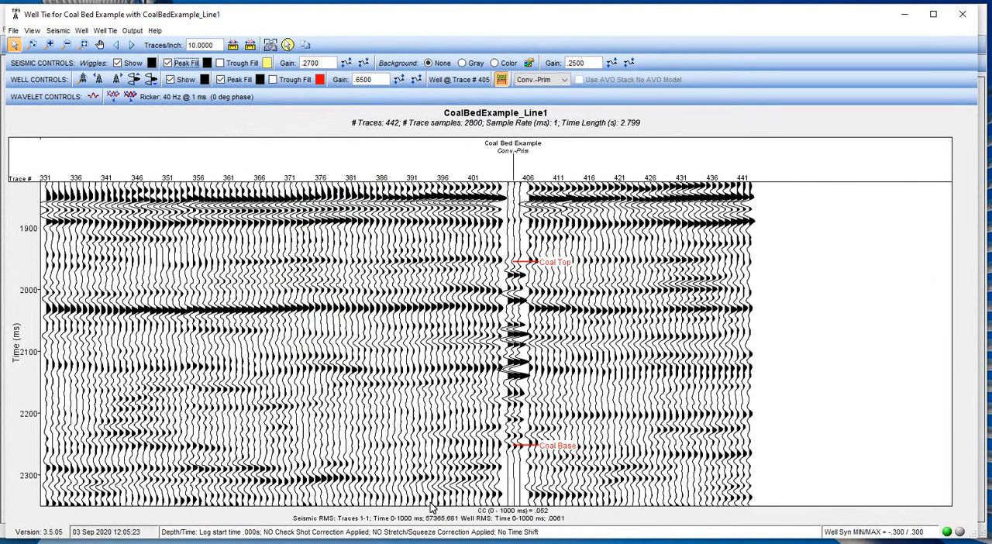
Zoom out one level and position the section to show the full interval from Coal Top to Coal Base.
{"action": "scroll", "coordinate": [431, 458], "scroll_direction": "up", "scroll_amount": 1}
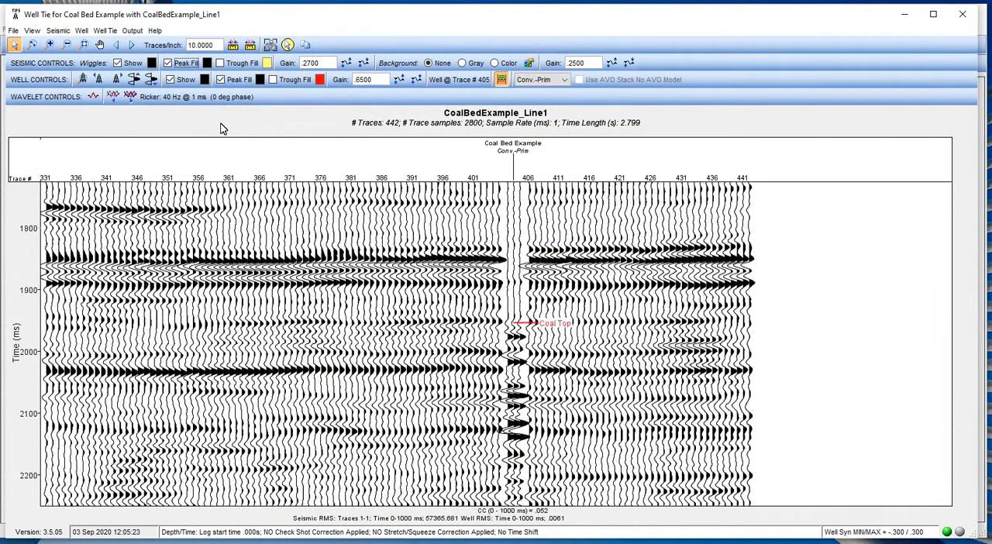
{"action": "left_click", "coordinate": [69, 47]}
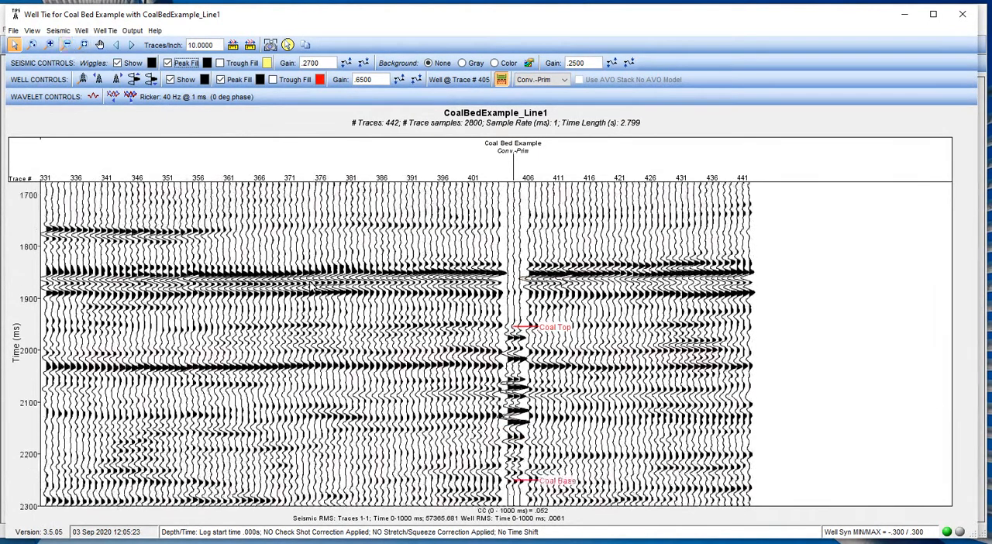
{"action": "scroll", "coordinate": [316, 302], "scroll_direction": "down", "scroll_amount": 1}
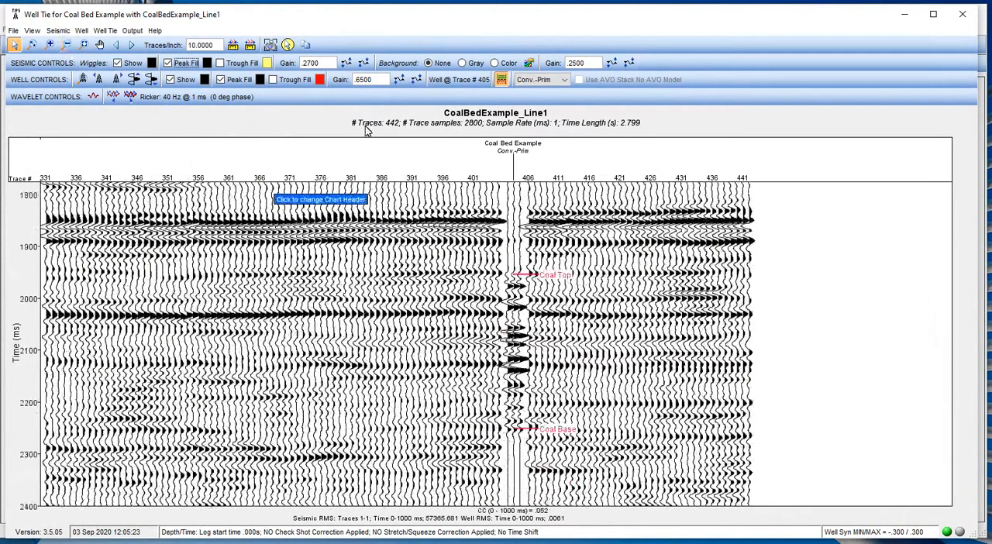
Raise the seismic wiggle gain to .3700.
{"action": "left_click", "coordinate": [346, 62]}
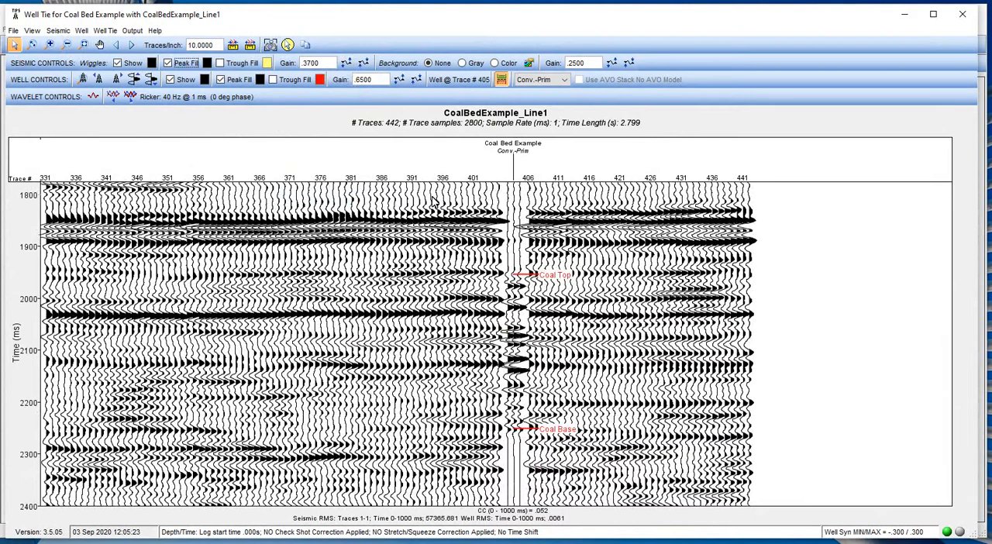
Toggle the formation tops off and back on, and keep Conv.-Prim as the well synthetic type.
{"action": "left_click", "coordinate": [501, 80]}
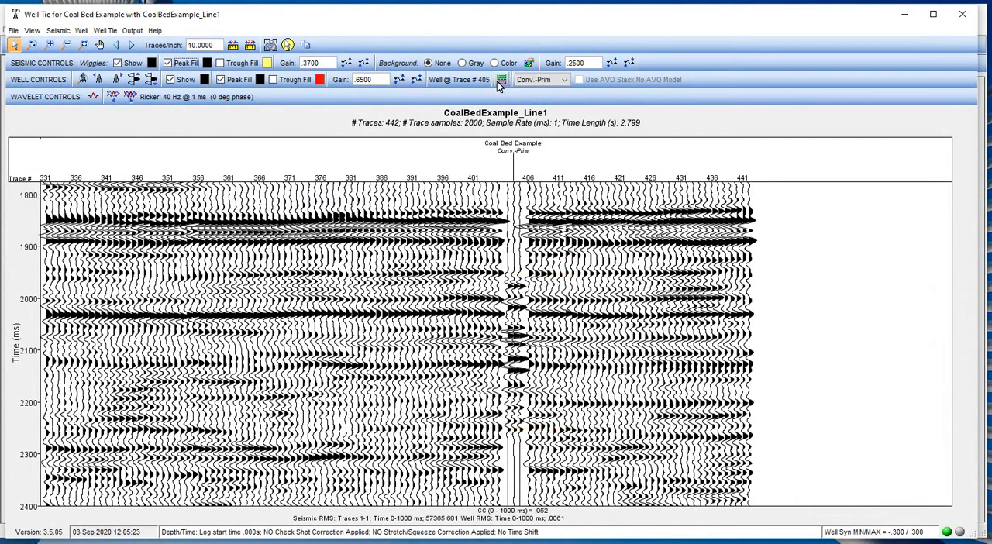
{"action": "left_click", "coordinate": [500, 81]}
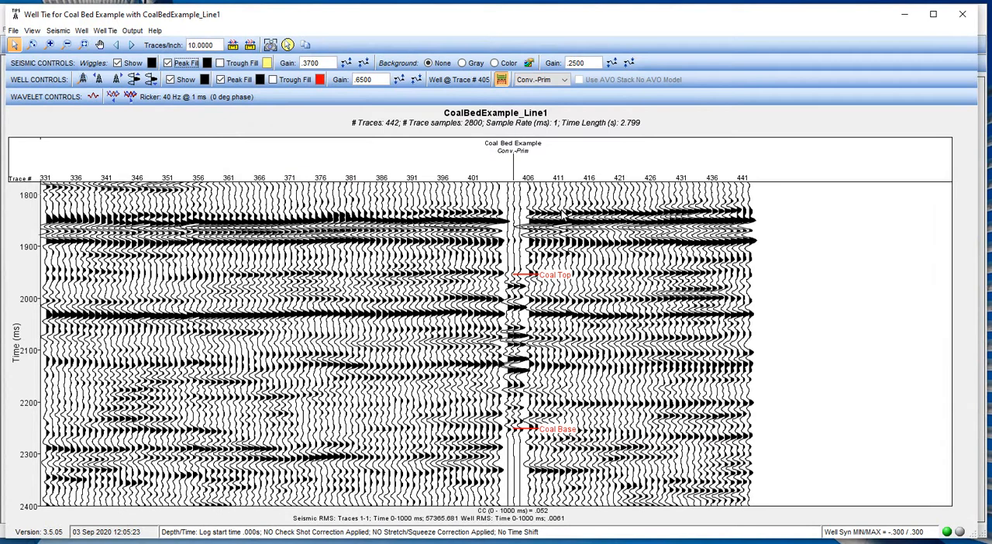
{"action": "left_click", "coordinate": [563, 81]}
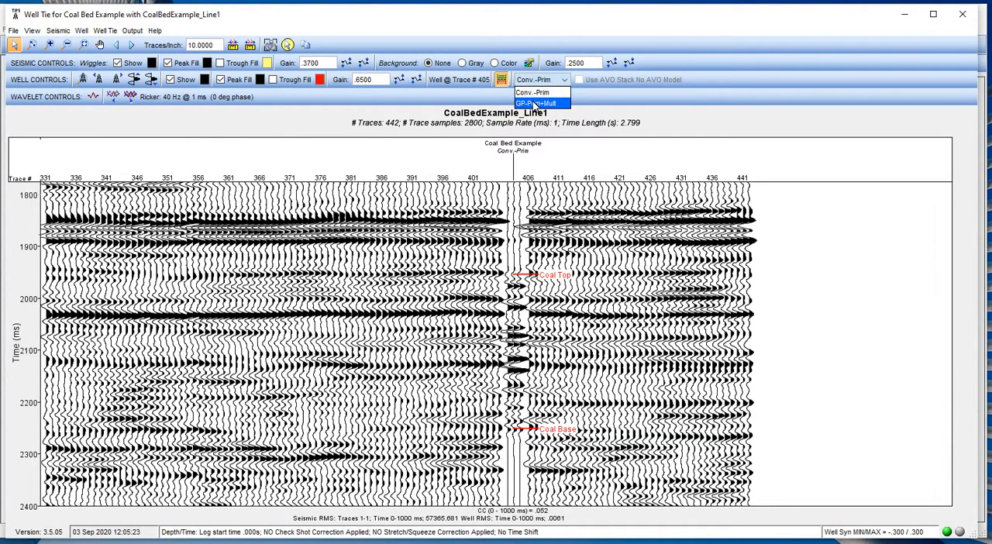
{"action": "left_click", "coordinate": [531, 93]}
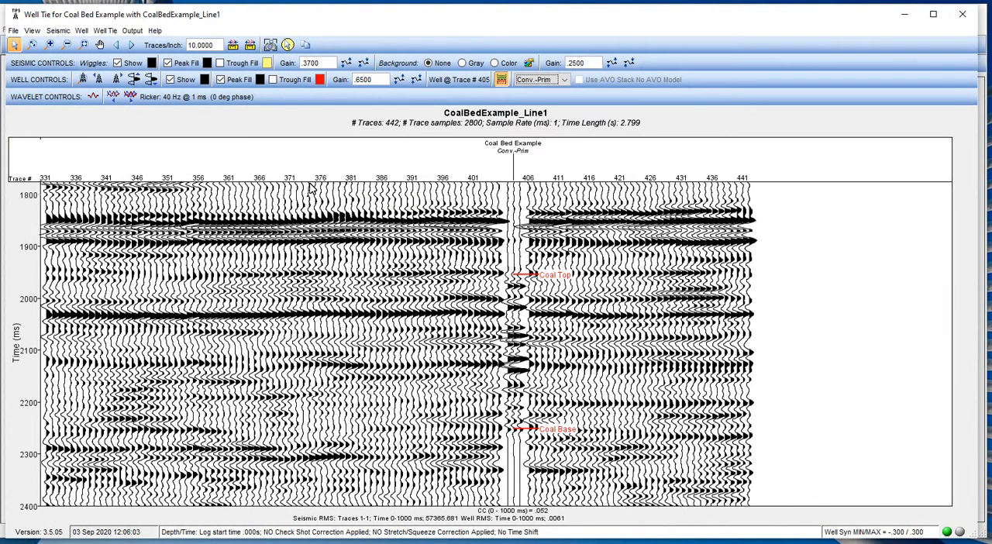
Shift the well synthetic up in time to a total shift of -.039 s.
{"action": "left_click", "coordinate": [136, 80]}
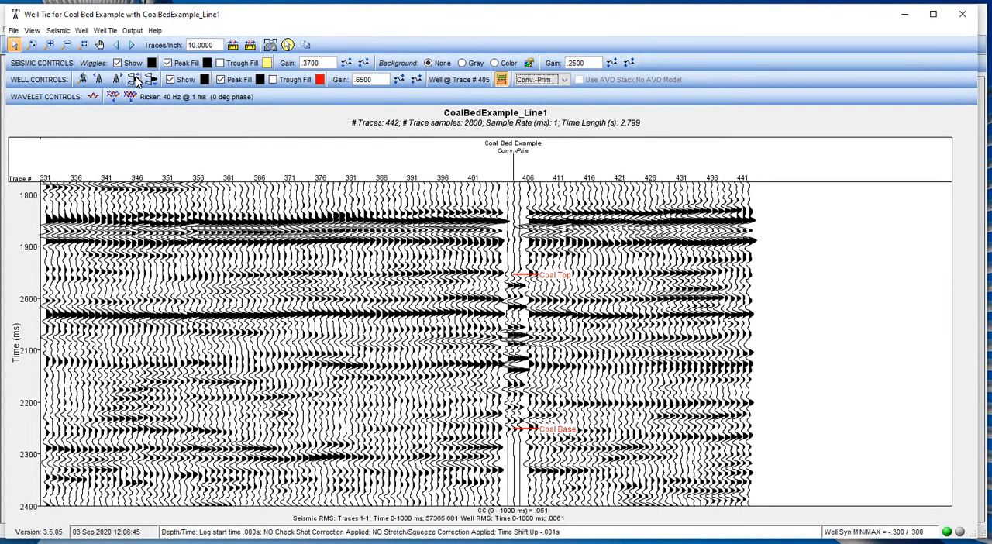
{"action": "left_click", "coordinate": [136, 80]}
{"action": "left_click", "coordinate": [136, 80]}
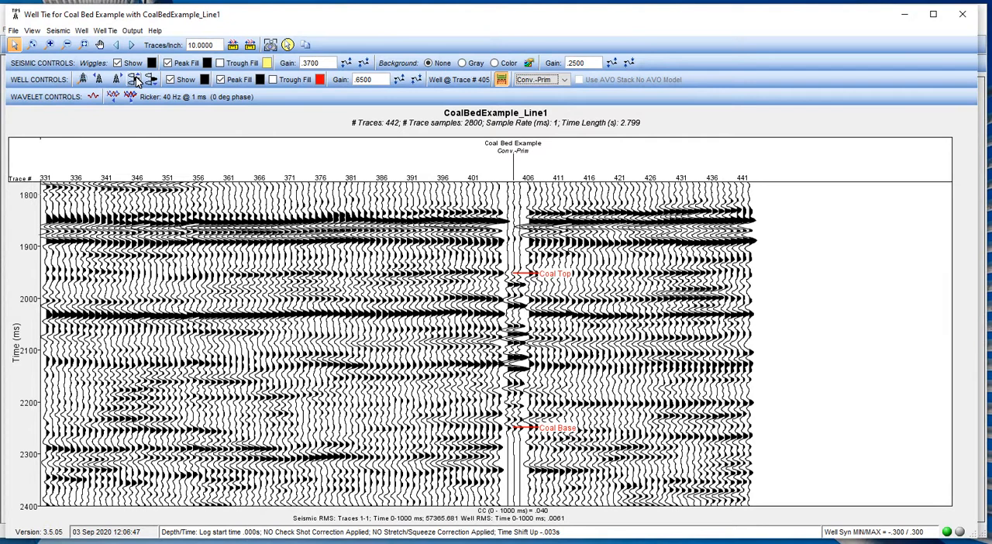
{"action": "left_click", "coordinate": [135, 81]}
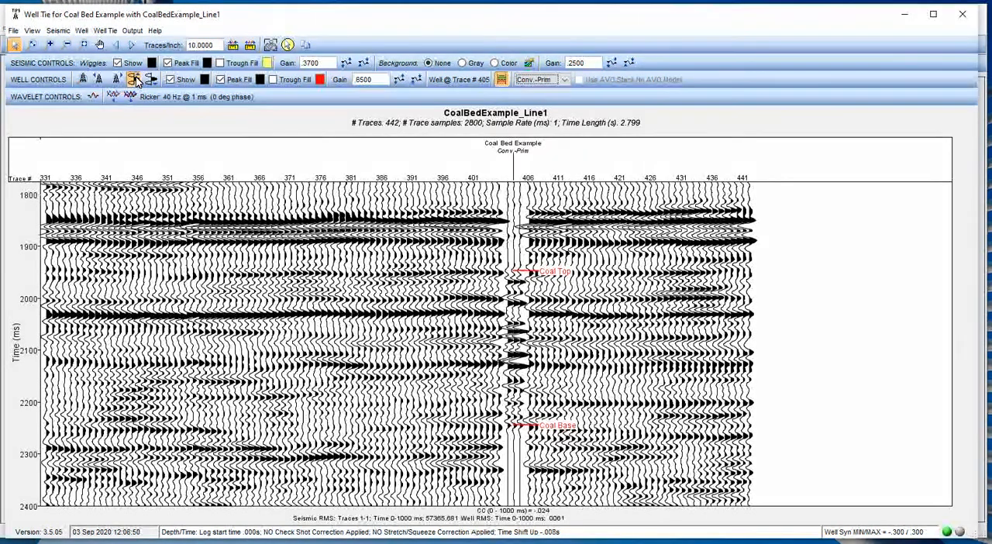
{"action": "left_click", "coordinate": [136, 80]}
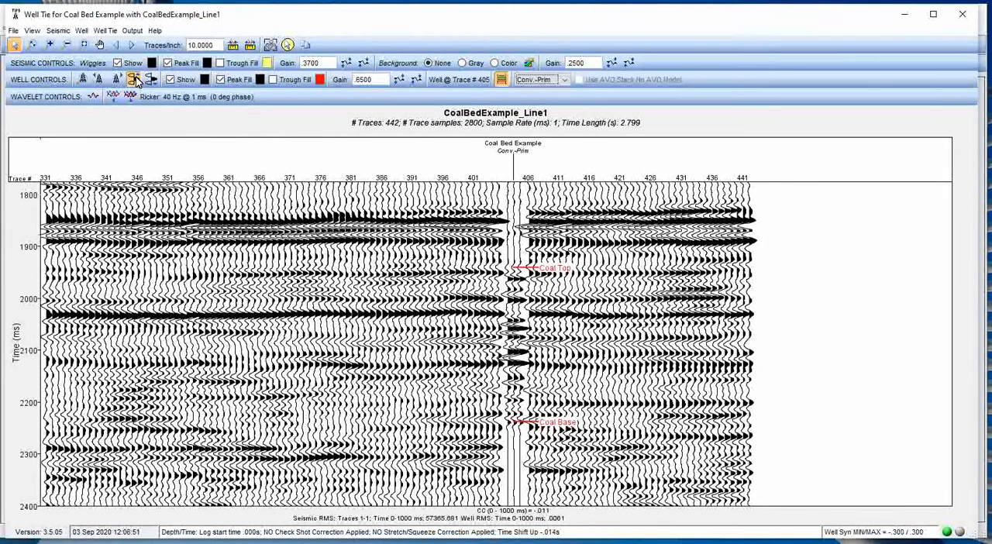
{"action": "left_click", "coordinate": [136, 81]}
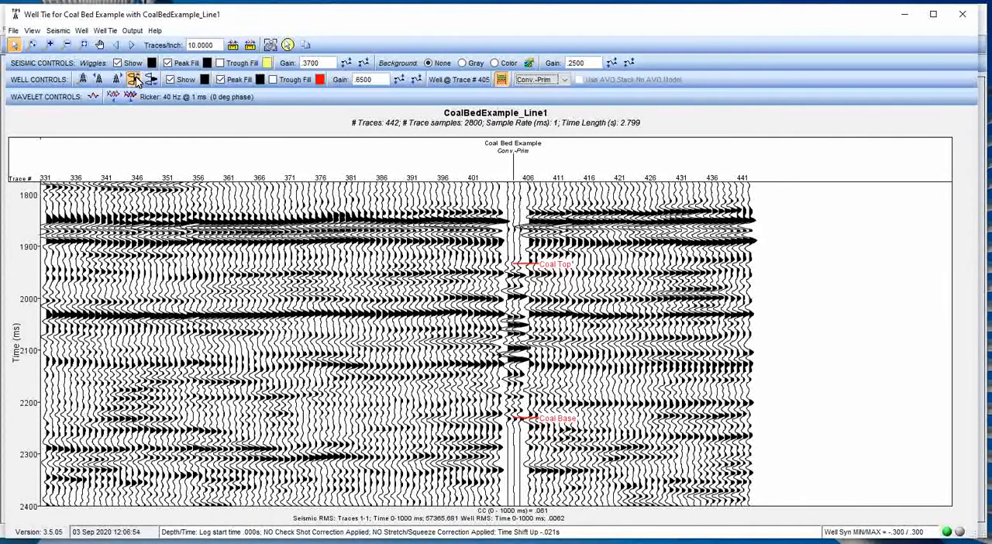
{"action": "left_click", "coordinate": [136, 80]}
{"action": "left_click", "coordinate": [135, 81]}
{"action": "left_click", "coordinate": [136, 80]}
{"action": "left_click", "coordinate": [135, 81]}
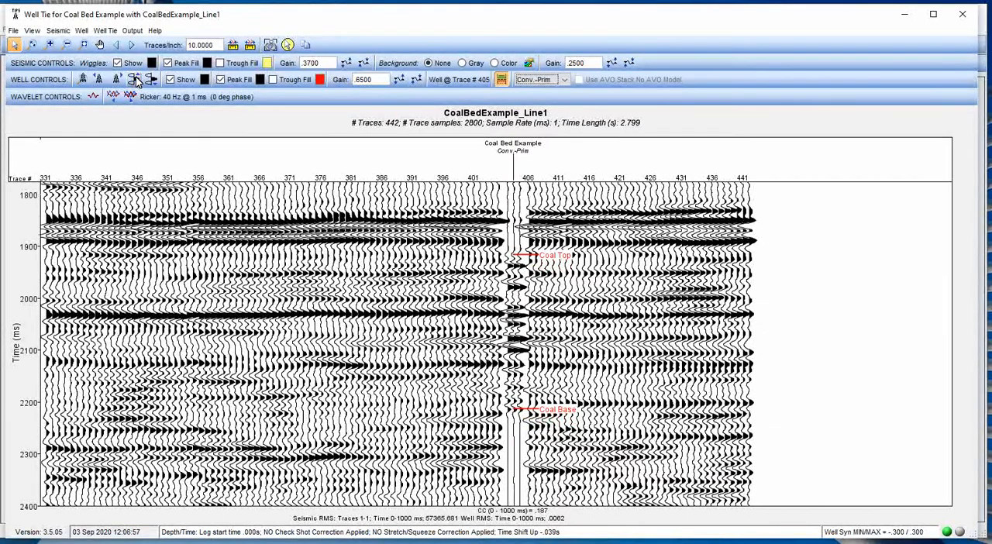
{"action": "left_click", "coordinate": [86, 31]}
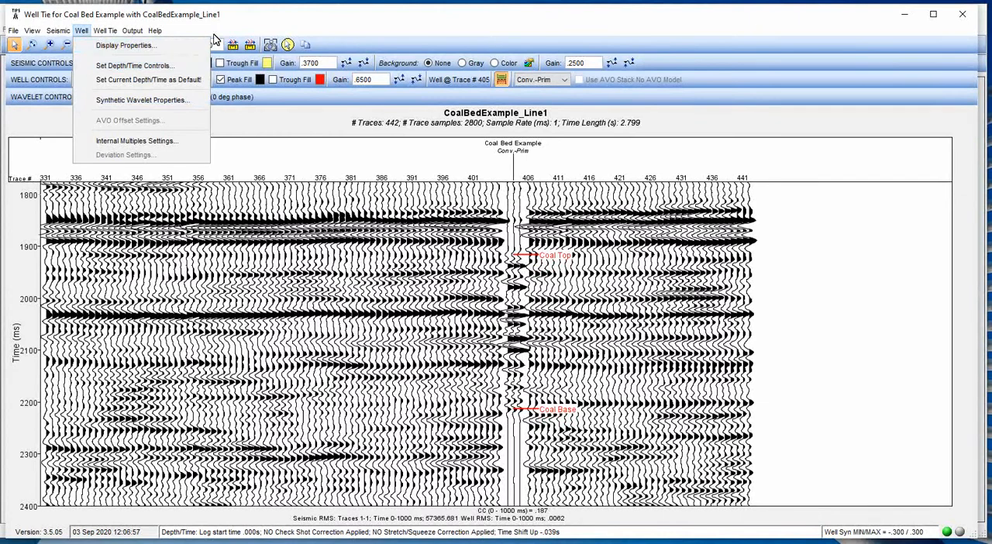
{"action": "left_click", "coordinate": [236, 24]}
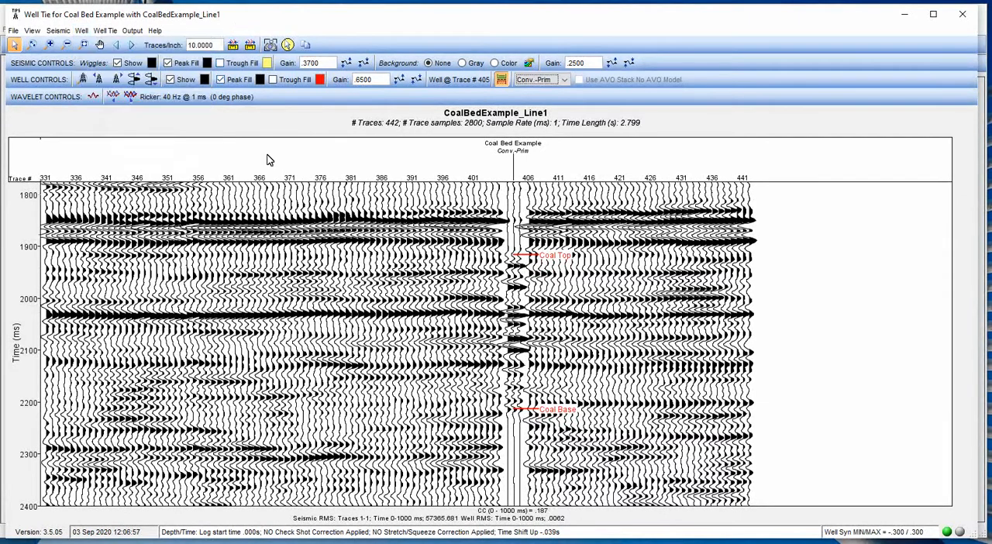
Continue shifting the well synthetic up in time until the total shift is -.125 s.
{"action": "left_click", "coordinate": [134, 82]}
{"action": "left_click", "coordinate": [134, 82]}
{"action": "left_click", "coordinate": [134, 82]}
{"action": "left_click", "coordinate": [134, 82]}
{"action": "left_click", "coordinate": [134, 82]}
{"action": "left_click", "coordinate": [134, 82]}
{"action": "left_click", "coordinate": [134, 83]}
{"action": "left_click", "coordinate": [134, 83]}
{"action": "left_click", "coordinate": [134, 82]}
{"action": "left_click", "coordinate": [134, 82]}
{"action": "left_click", "coordinate": [134, 82]}
{"action": "left_click", "coordinate": [134, 82]}
{"action": "left_click", "coordinate": [134, 82]}
{"action": "left_click", "coordinate": [134, 82]}
{"action": "left_click", "coordinate": [134, 83]}
{"action": "left_click", "coordinate": [134, 82]}
{"action": "left_click", "coordinate": [134, 82]}
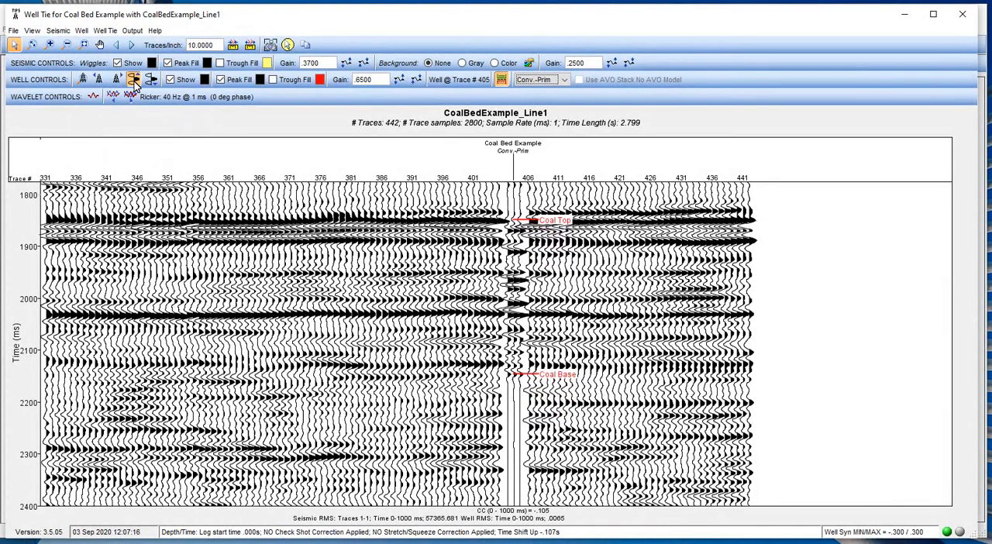
{"action": "left_click", "coordinate": [134, 82]}
{"action": "left_click", "coordinate": [135, 82]}
{"action": "left_click", "coordinate": [134, 82]}
{"action": "left_click", "coordinate": [134, 82]}
{"action": "left_click", "coordinate": [134, 82]}
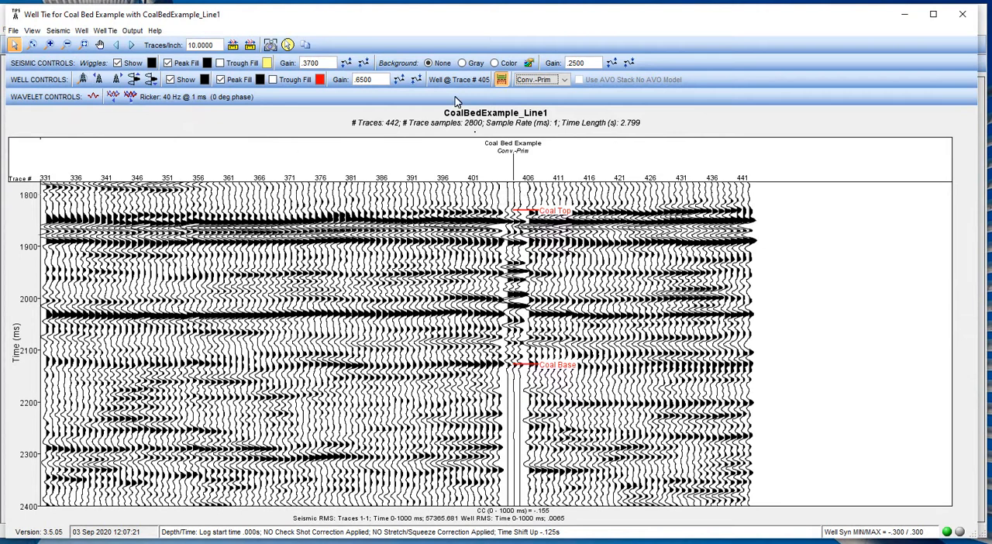
Raise the seismic wiggle gain to .4700.
{"action": "left_click", "coordinate": [346, 62]}
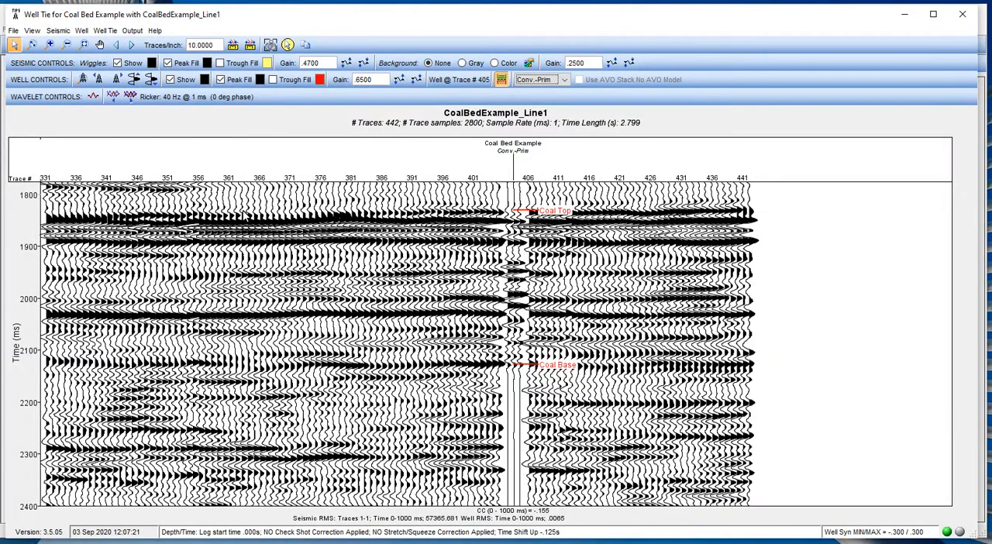
Set the cross correlation range to a top time of 1.8 sec and a bottom time of 2.1 sec.
{"action": "left_click", "coordinate": [102, 33]}
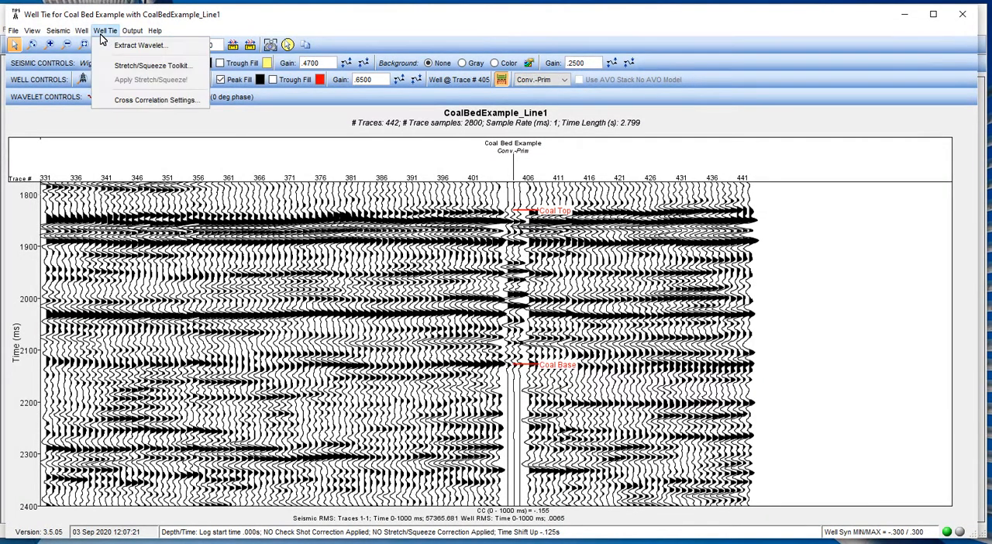
{"action": "left_click", "coordinate": [129, 101]}
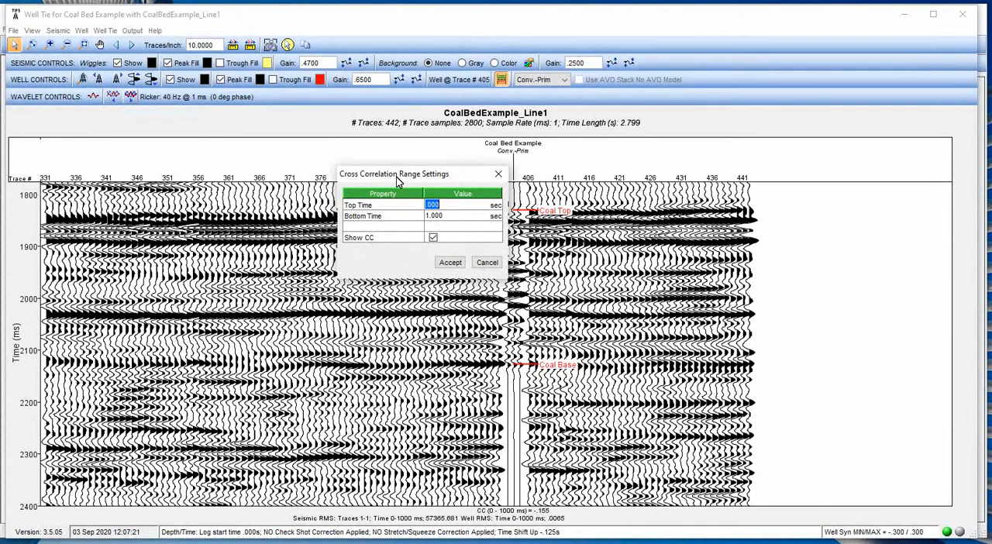
{"action": "type", "text": "1.8"}
{"action": "key", "text": "Tab"}
{"action": "type", "text": "2.1"}
{"action": "left_click", "coordinate": [448, 263]}
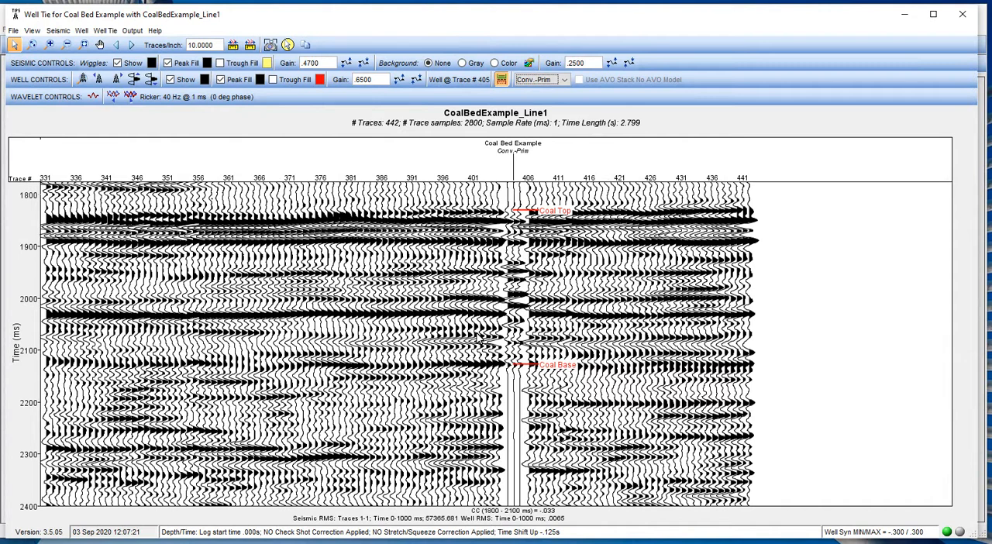
Show the cross correlation calculation range on the section and adjust its base and top edges to span 1842 to 2116 ms.
{"action": "left_click", "coordinate": [31, 32]}
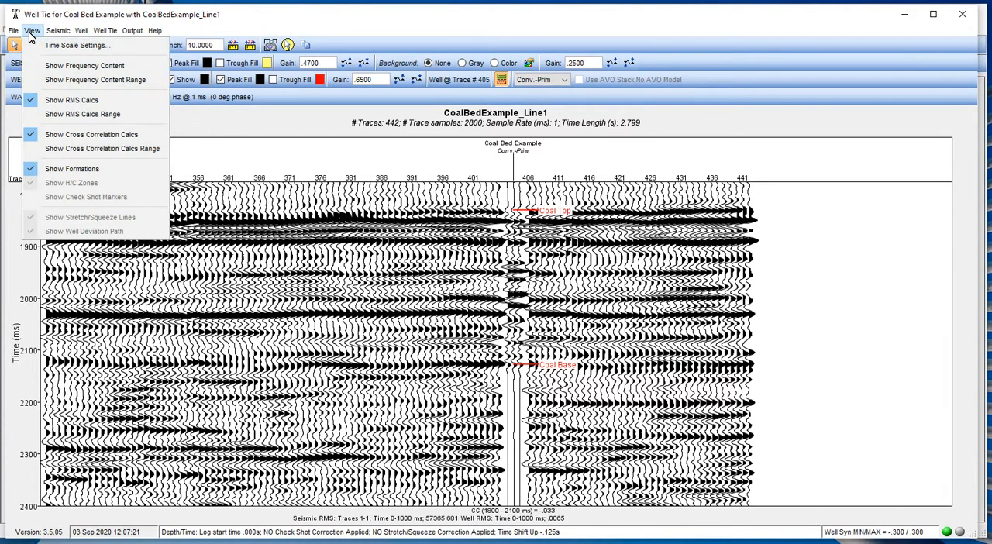
{"action": "left_click", "coordinate": [98, 148]}
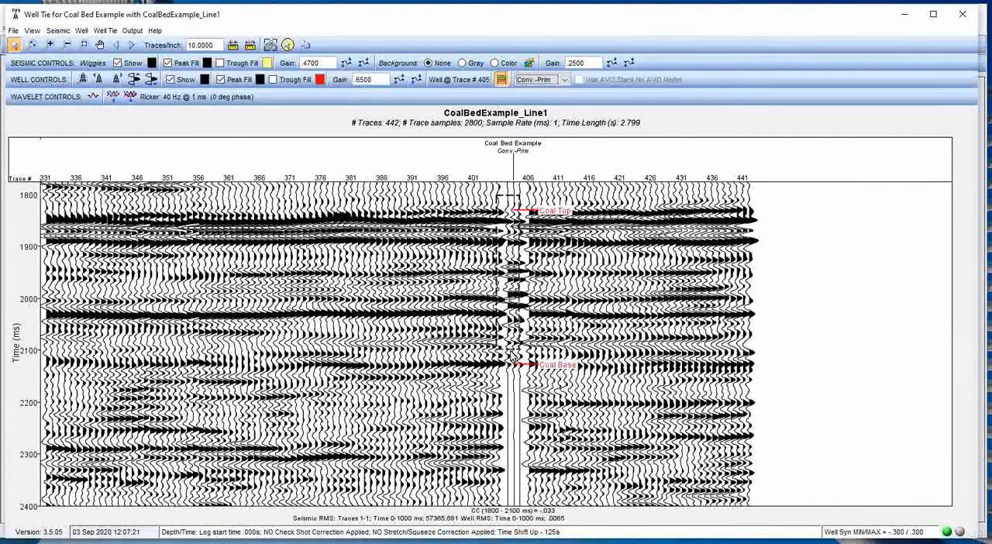
{"action": "left_click_drag", "start_coordinate": [512, 356], "coordinate": [514, 363]}
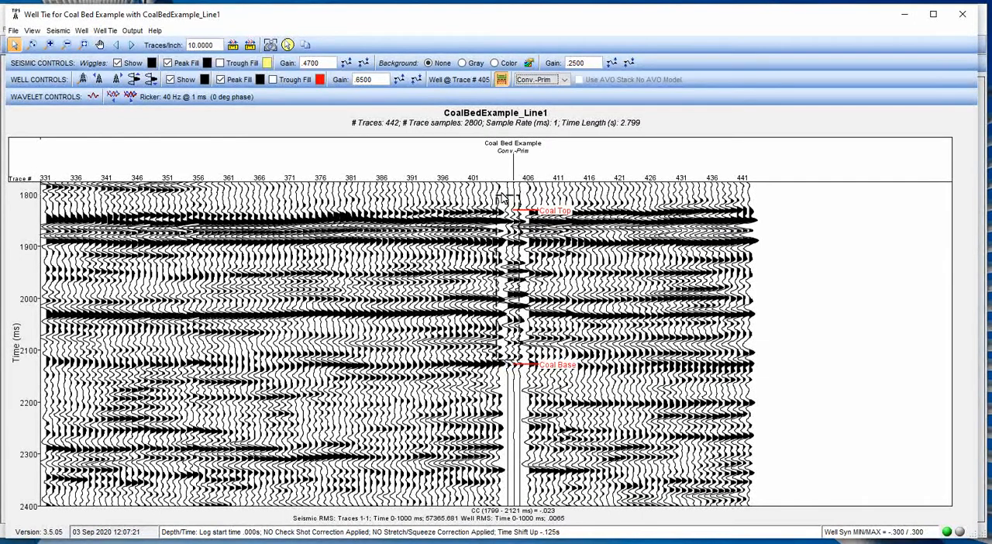
{"action": "left_click_drag", "start_coordinate": [508, 200], "coordinate": [500, 223]}
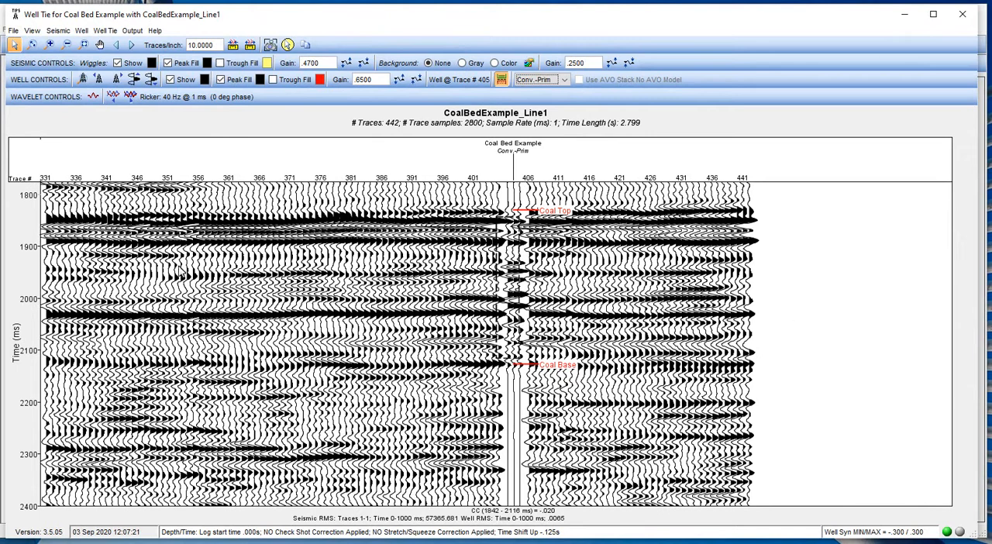
Show the seismic frequency content for the selected section, using the current window as its range.
{"action": "left_click", "coordinate": [56, 34]}
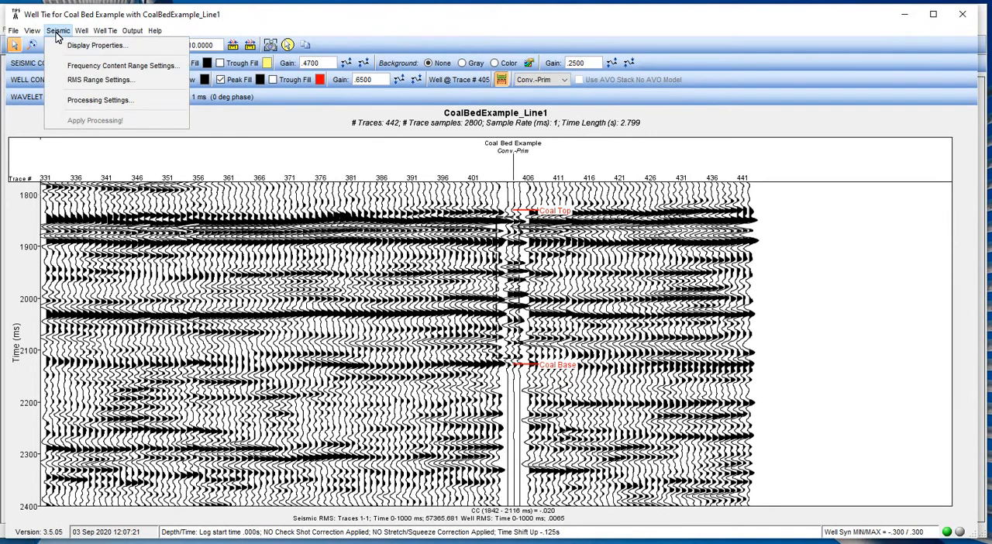
{"action": "left_click", "coordinate": [75, 67]}
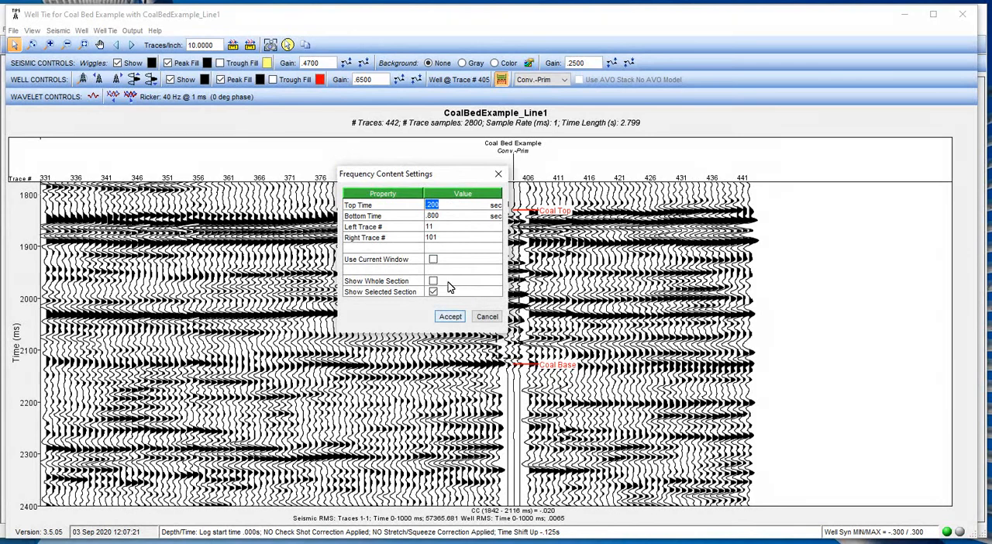
{"action": "left_click", "coordinate": [434, 261]}
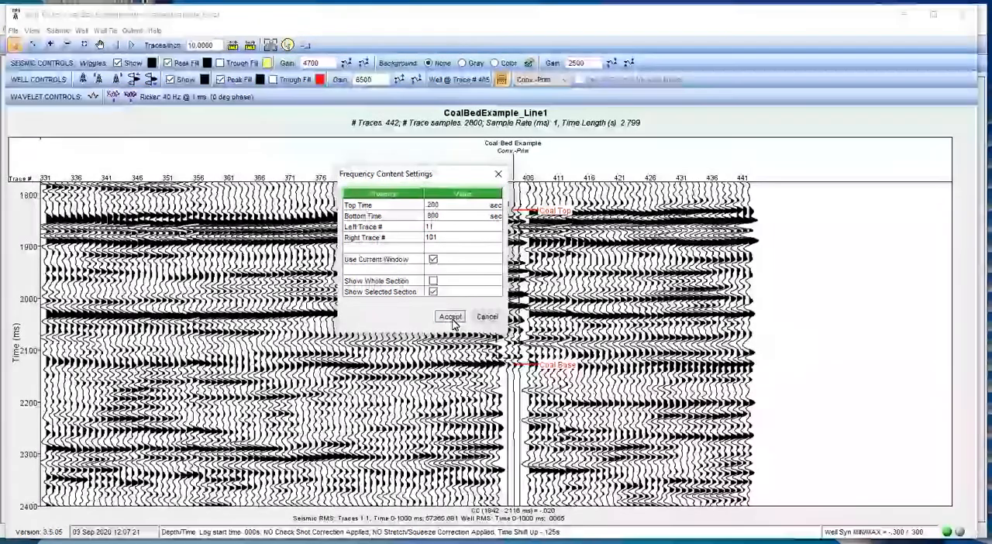
{"action": "left_click", "coordinate": [450, 318]}
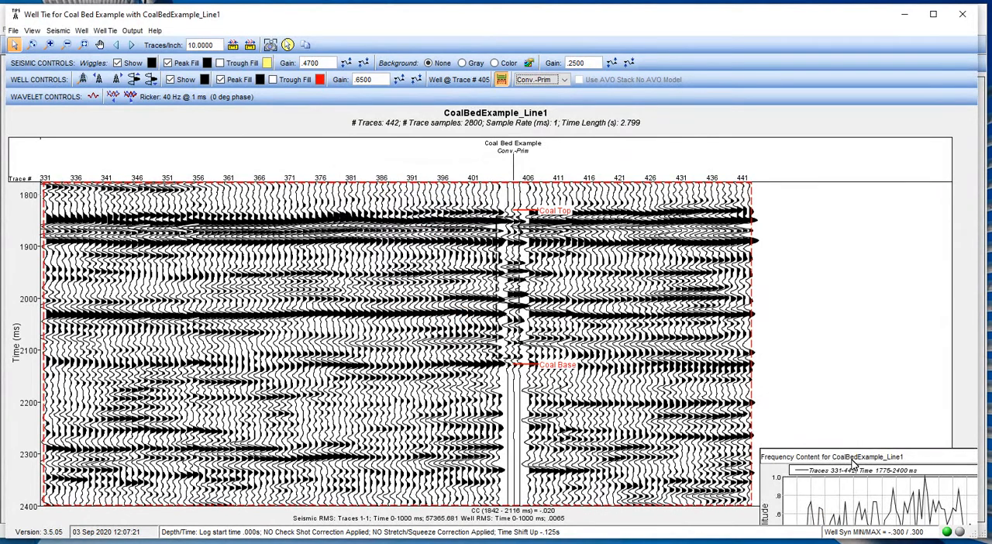
Move the frequency content plot fully into view and narrow its analysis range on the section to 1820–2116 ms.
{"action": "left_click_drag", "start_coordinate": [850, 460], "coordinate": [799, 430]}
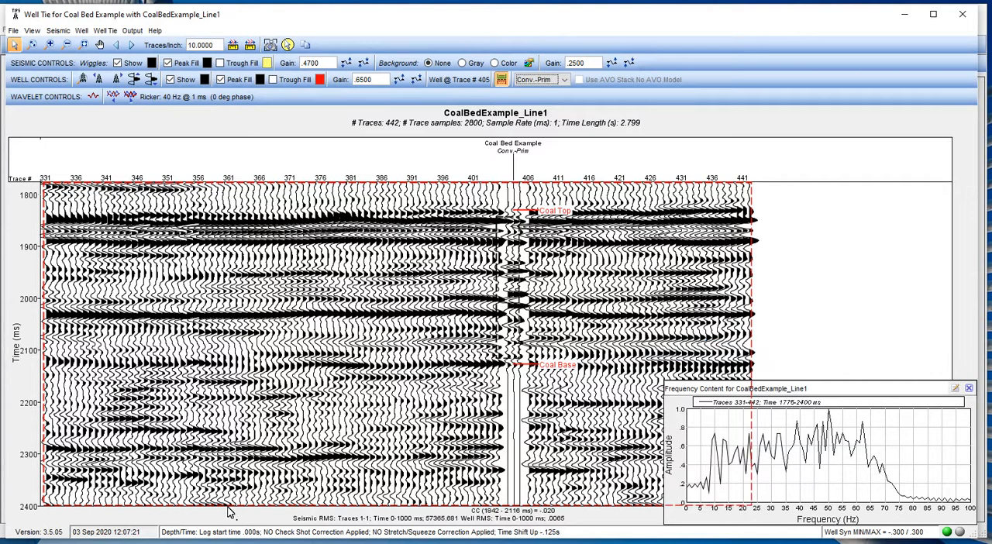
{"action": "left_click_drag", "start_coordinate": [213, 500], "coordinate": [219, 358]}
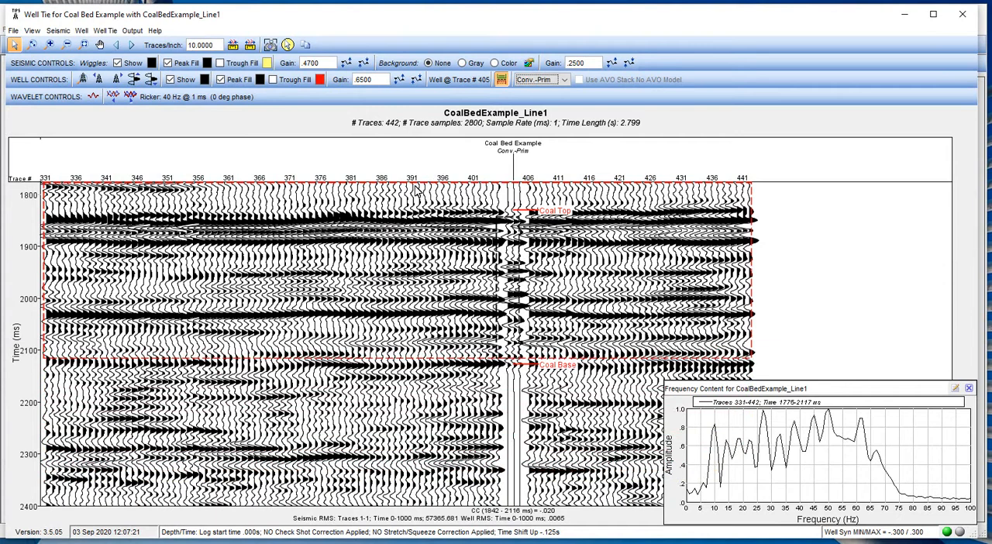
{"action": "left_click_drag", "start_coordinate": [407, 186], "coordinate": [398, 207]}
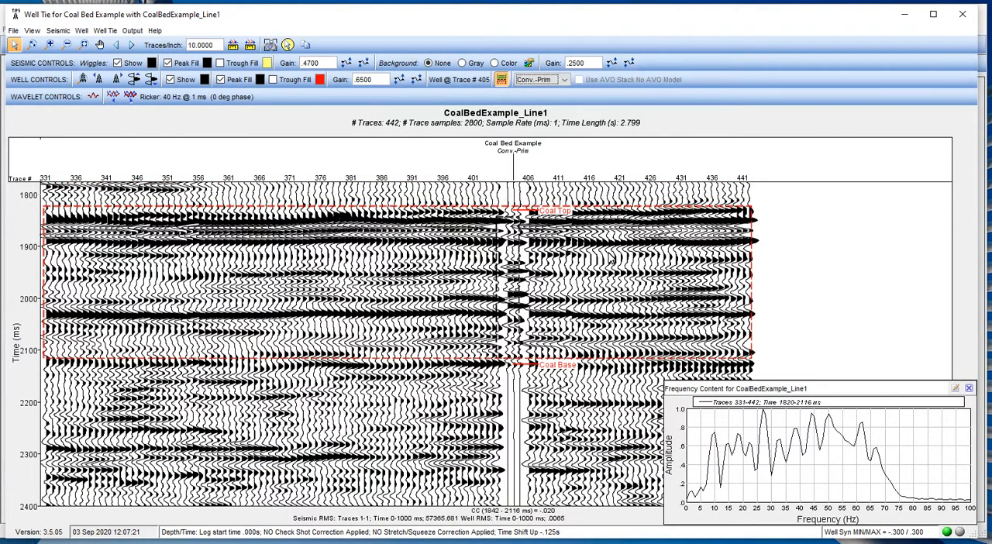